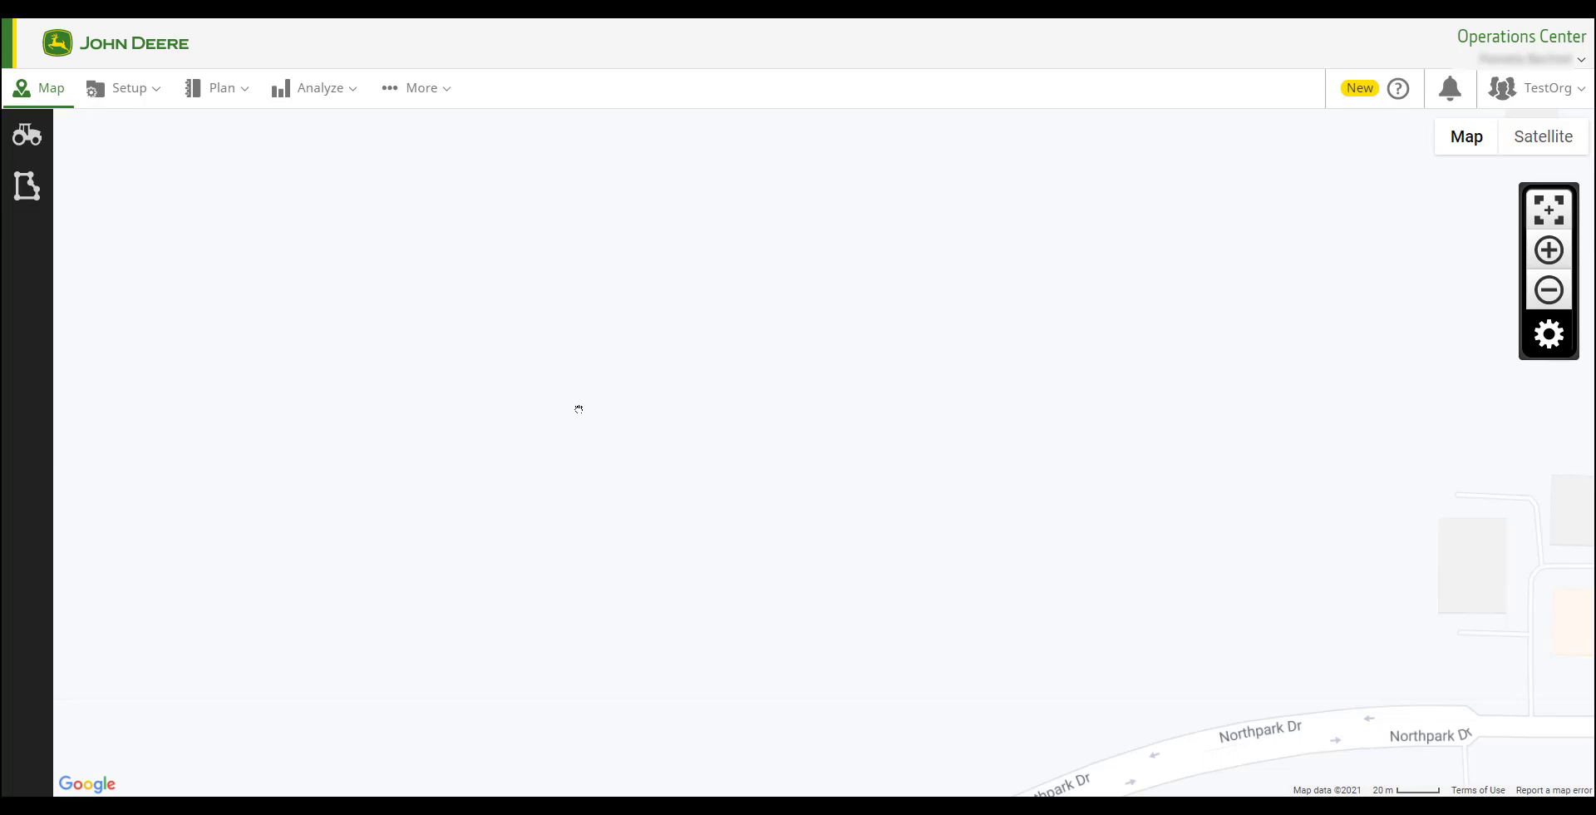
Download the Data Manager installer DataManager_Setup (1).exe from More > John Deere Data Manager to the Desktop
{"action": "left_click", "coordinate": [444, 107]}
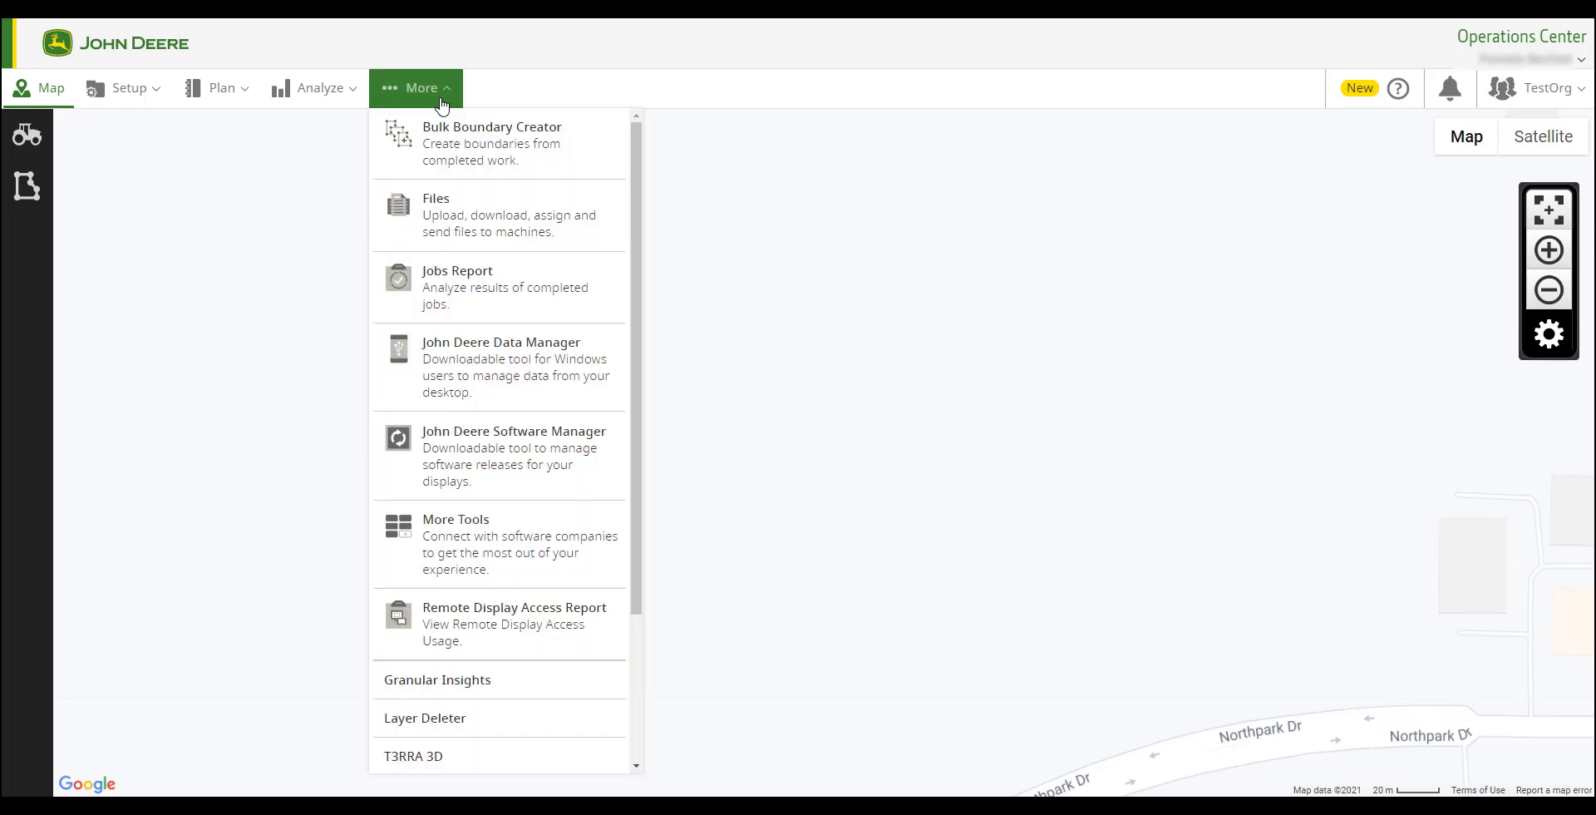
{"action": "left_click", "coordinate": [484, 366]}
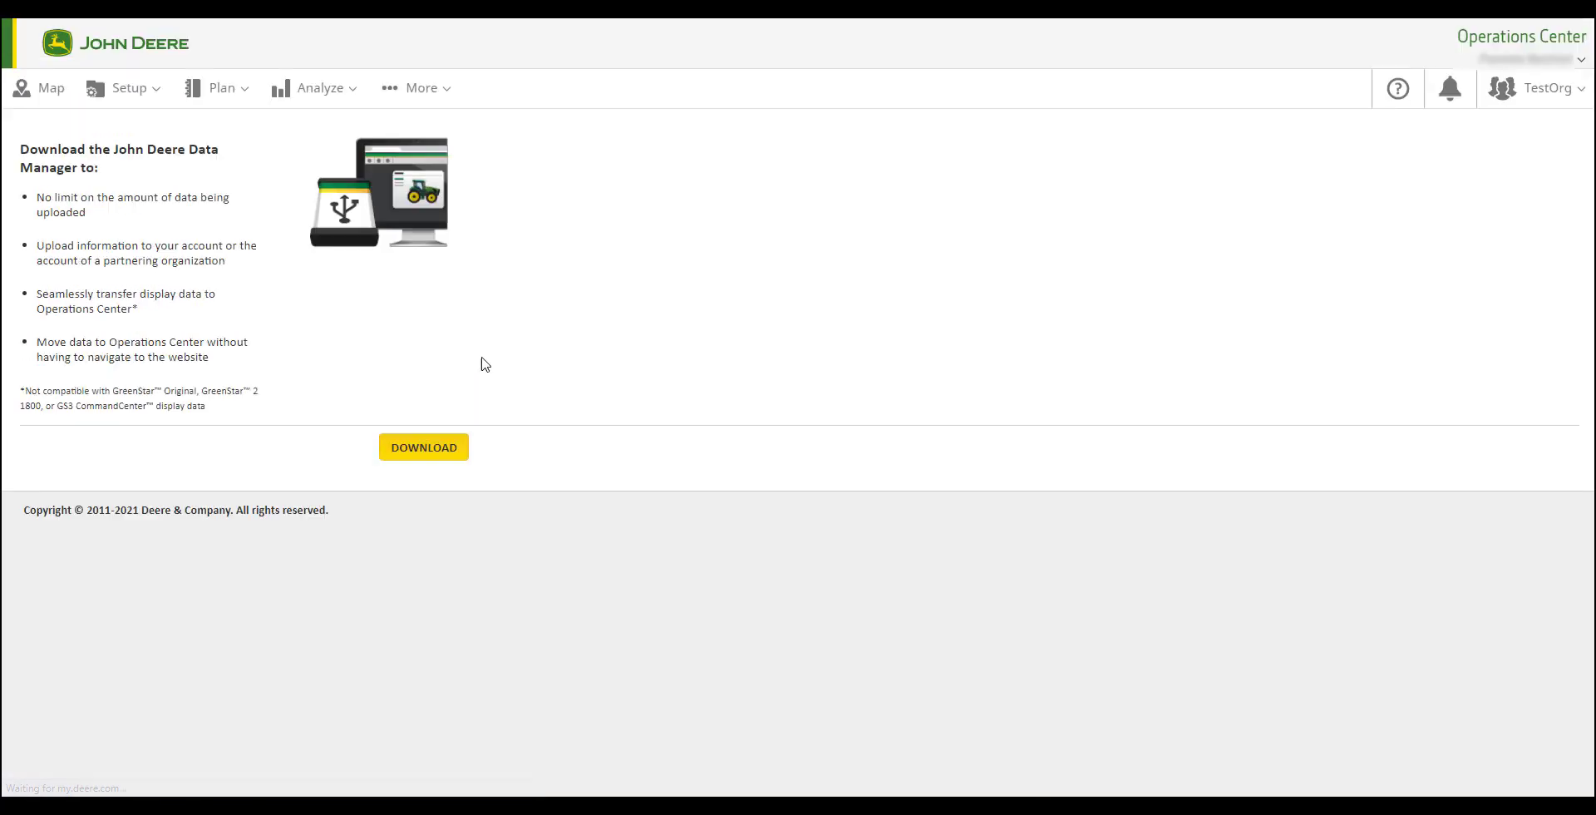
{"action": "left_click", "coordinate": [424, 449]}
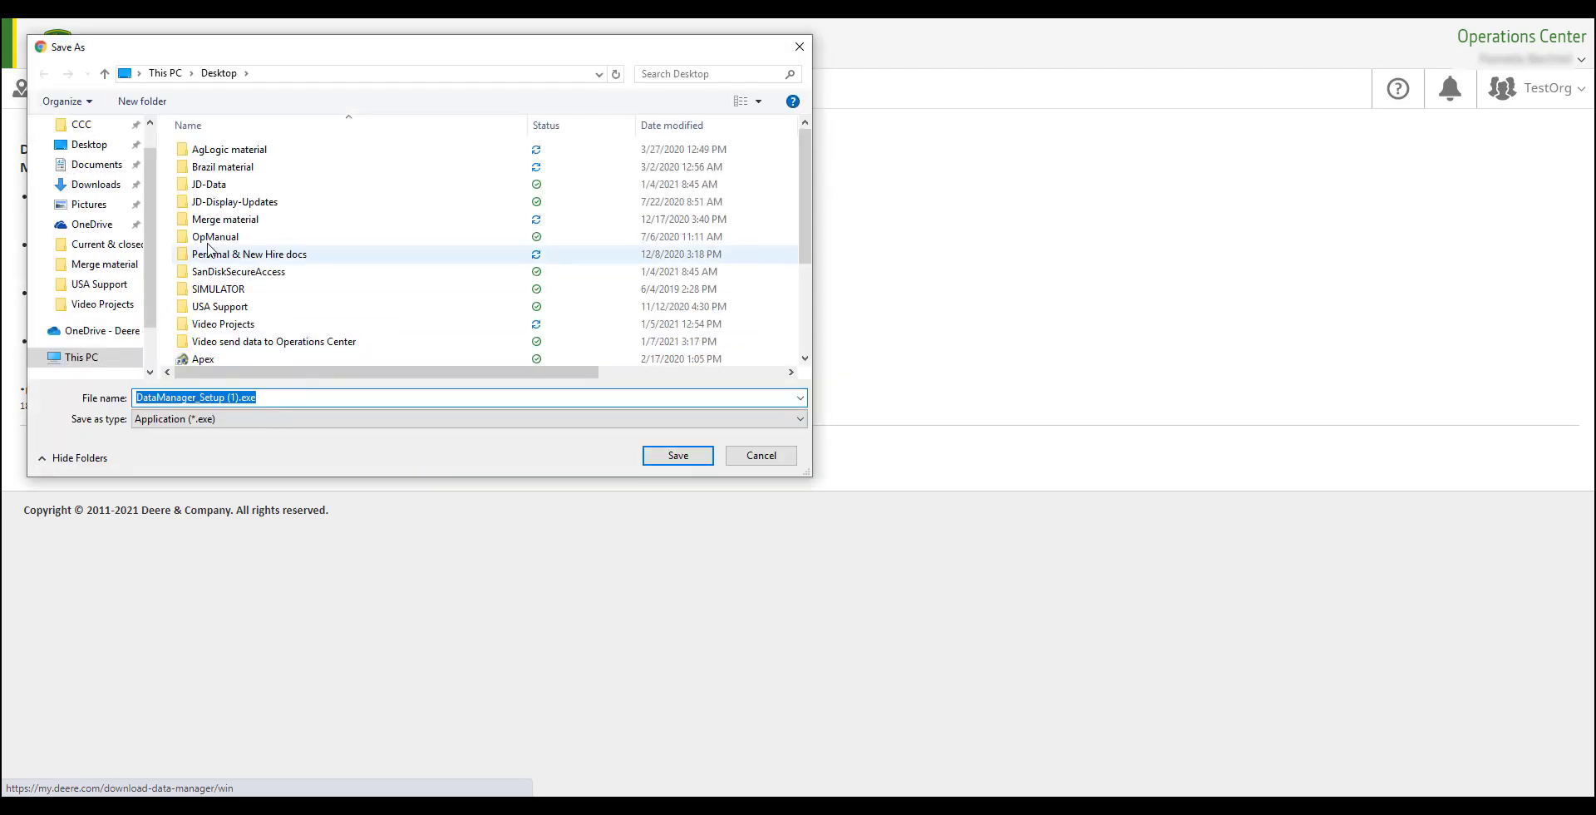
{"action": "left_click", "coordinate": [98, 145]}
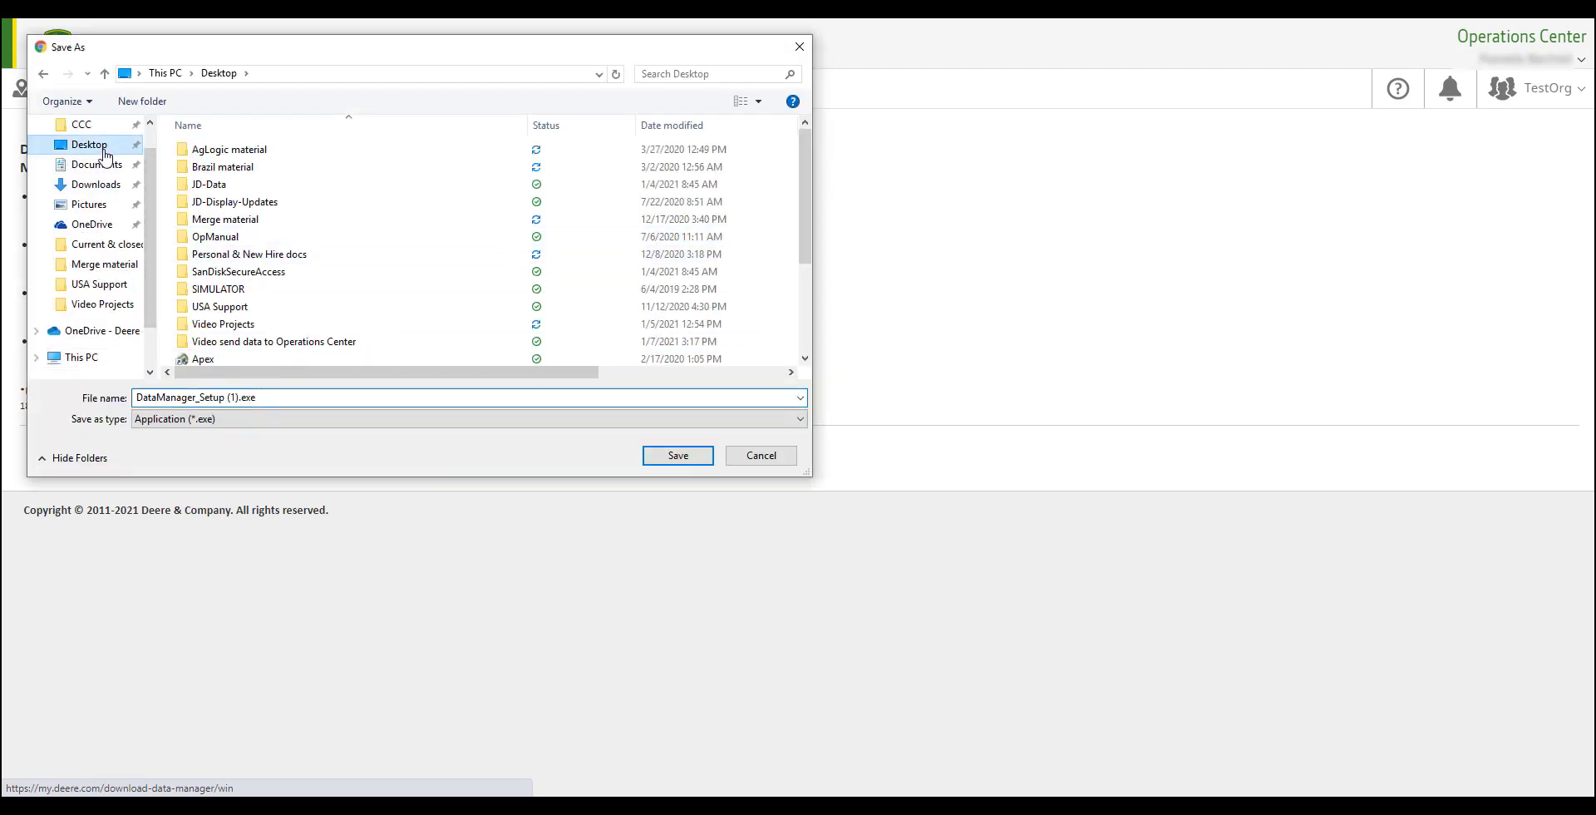
{"action": "left_click", "coordinate": [657, 455]}
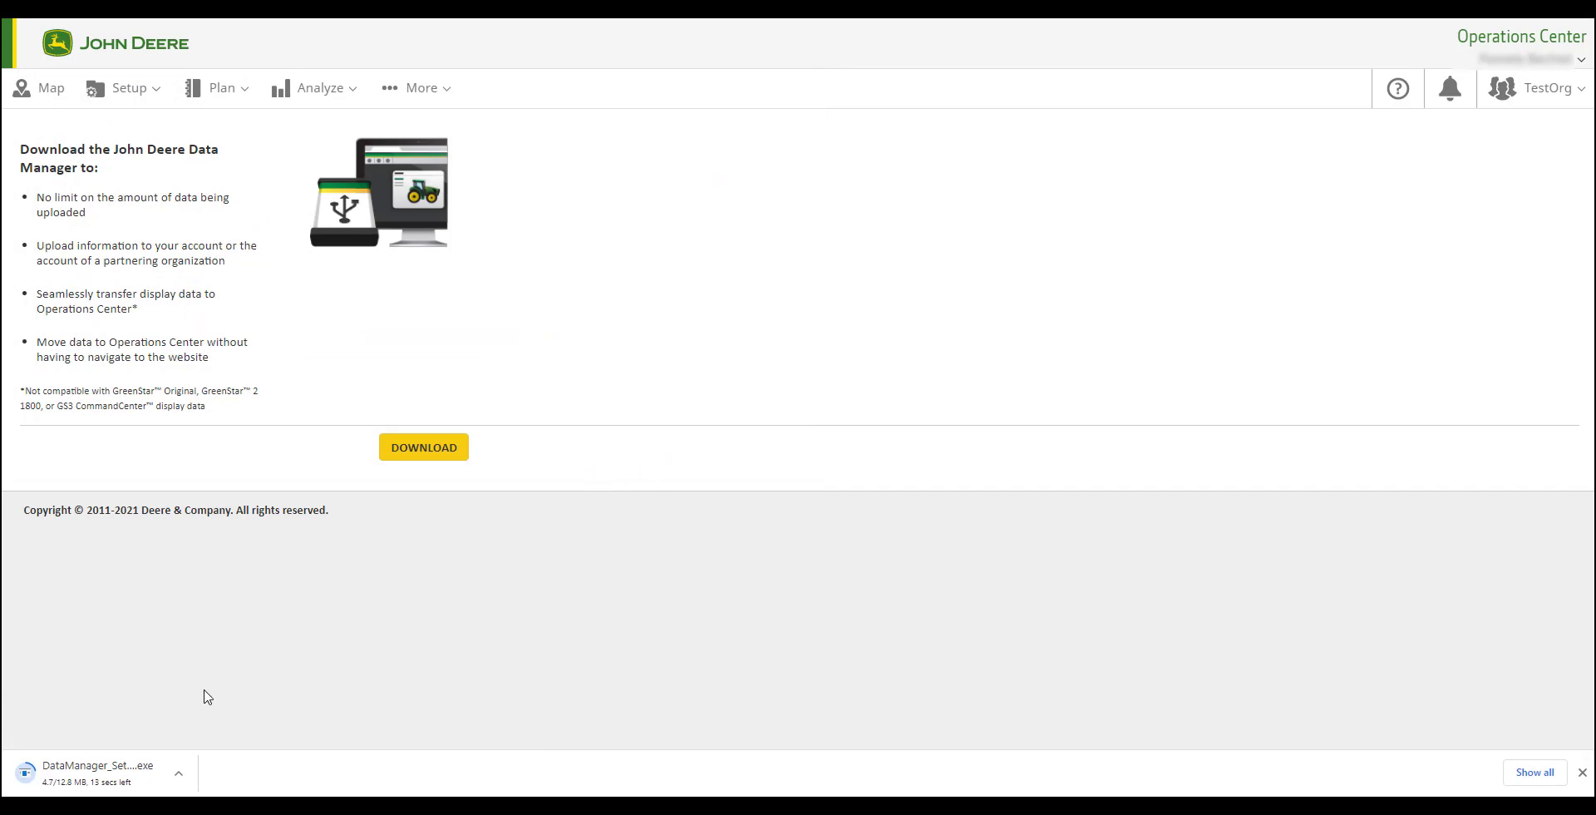
Run DataManager_Setup (1).exe, install with default components and location, and launch Data Manager
{"action": "left_click", "coordinate": [179, 777]}
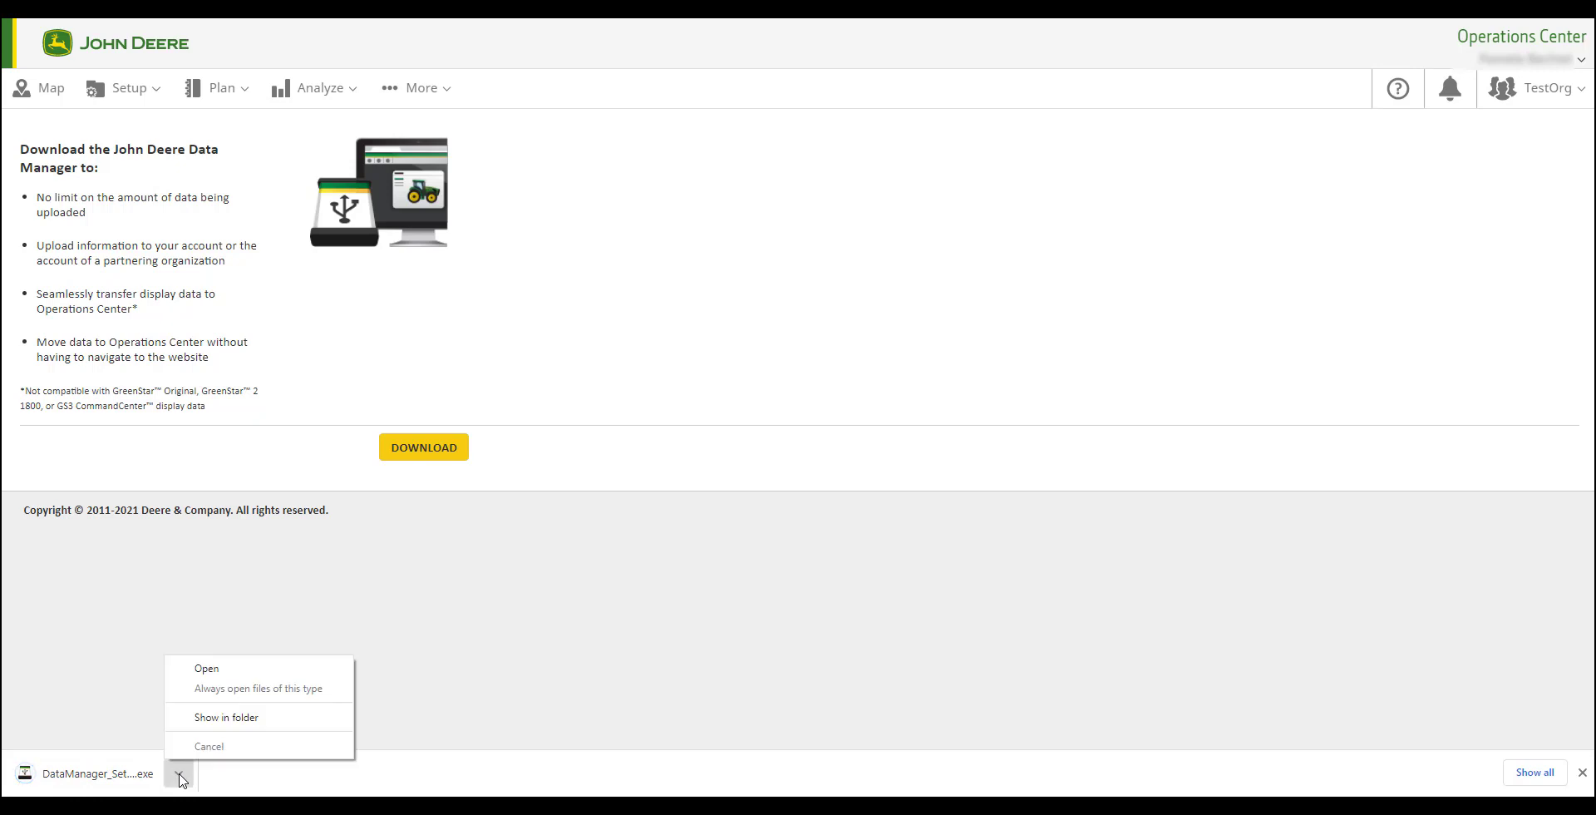
{"action": "left_click", "coordinate": [225, 670]}
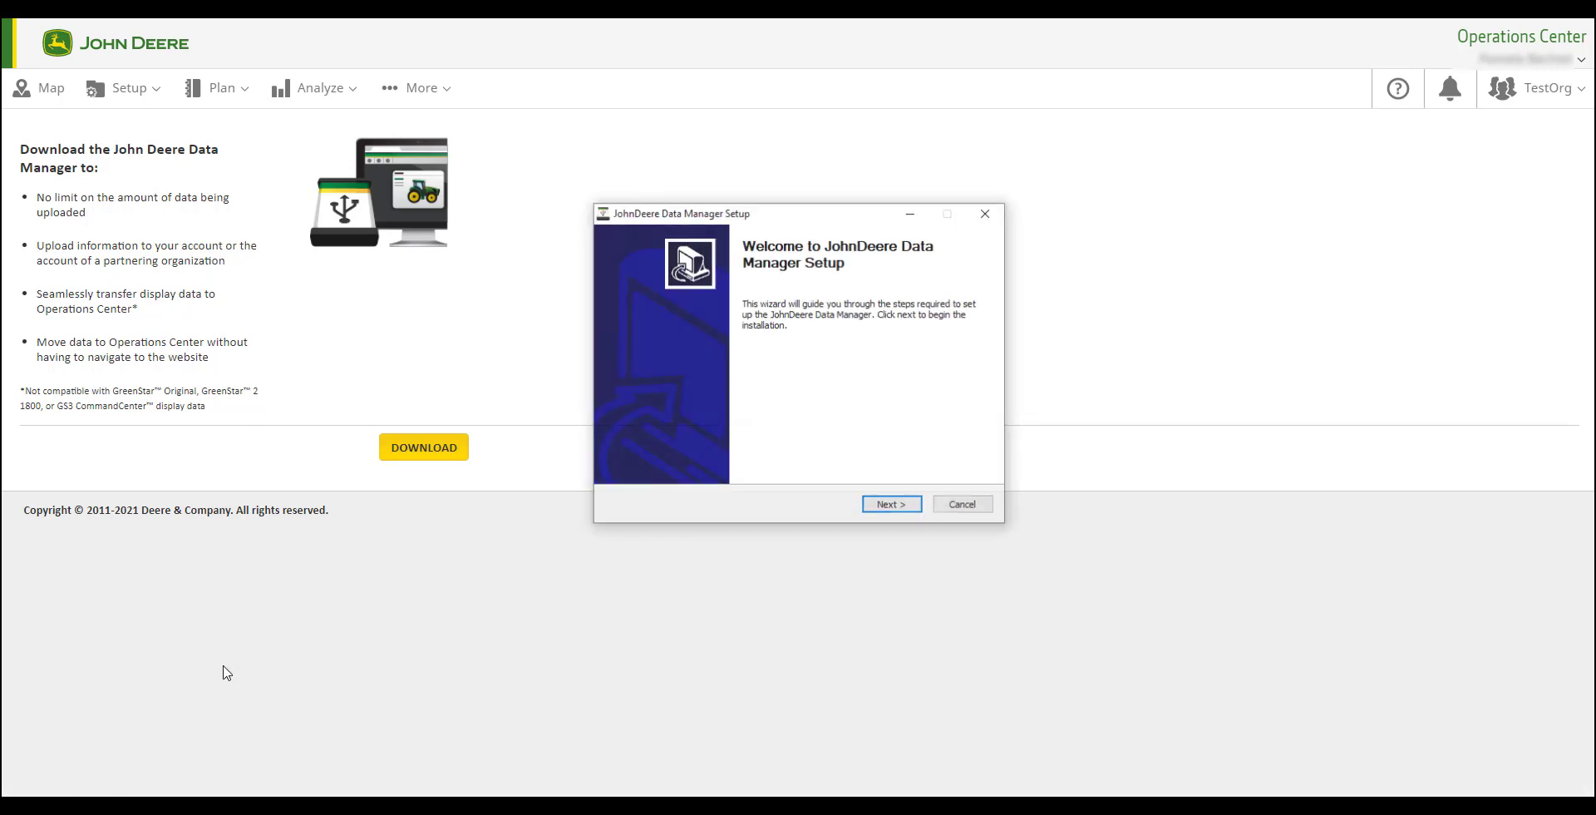
{"action": "left_click", "coordinate": [885, 507]}
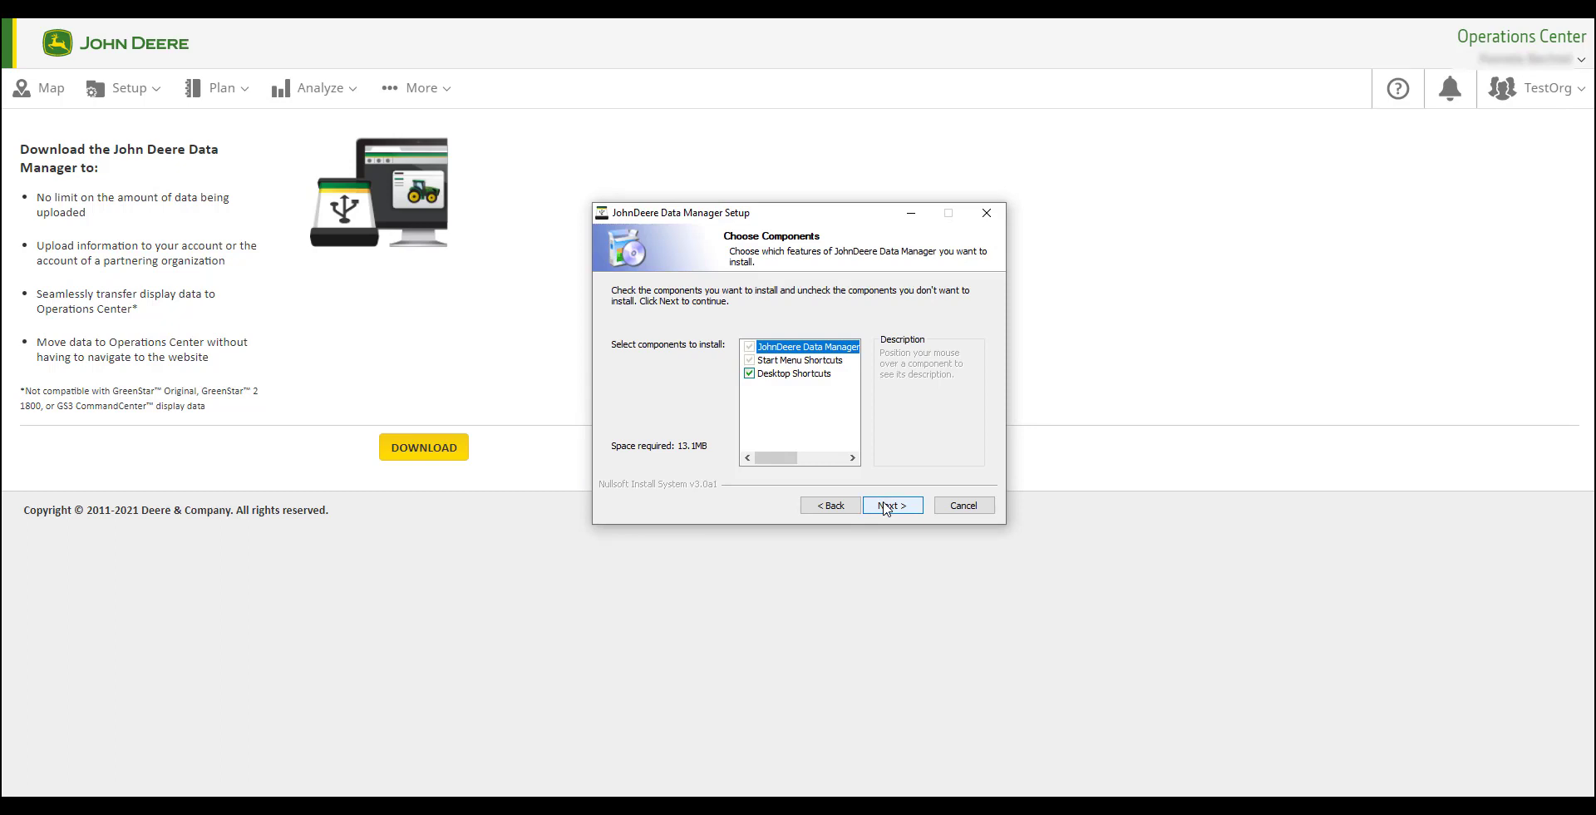
{"action": "left_click", "coordinate": [886, 507]}
{"action": "left_click", "coordinate": [887, 508]}
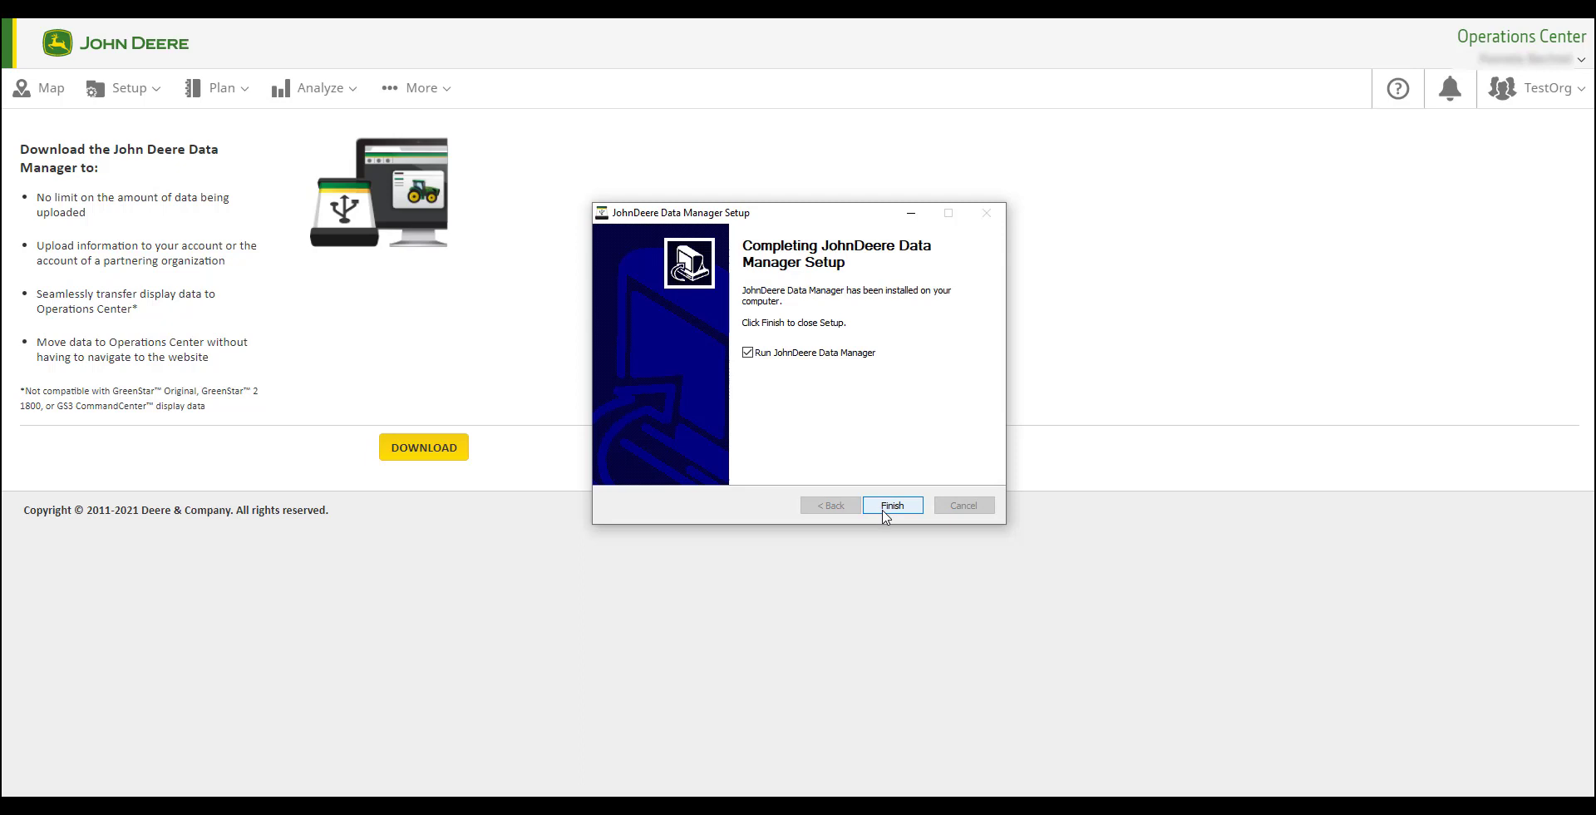
{"action": "left_click", "coordinate": [884, 512]}
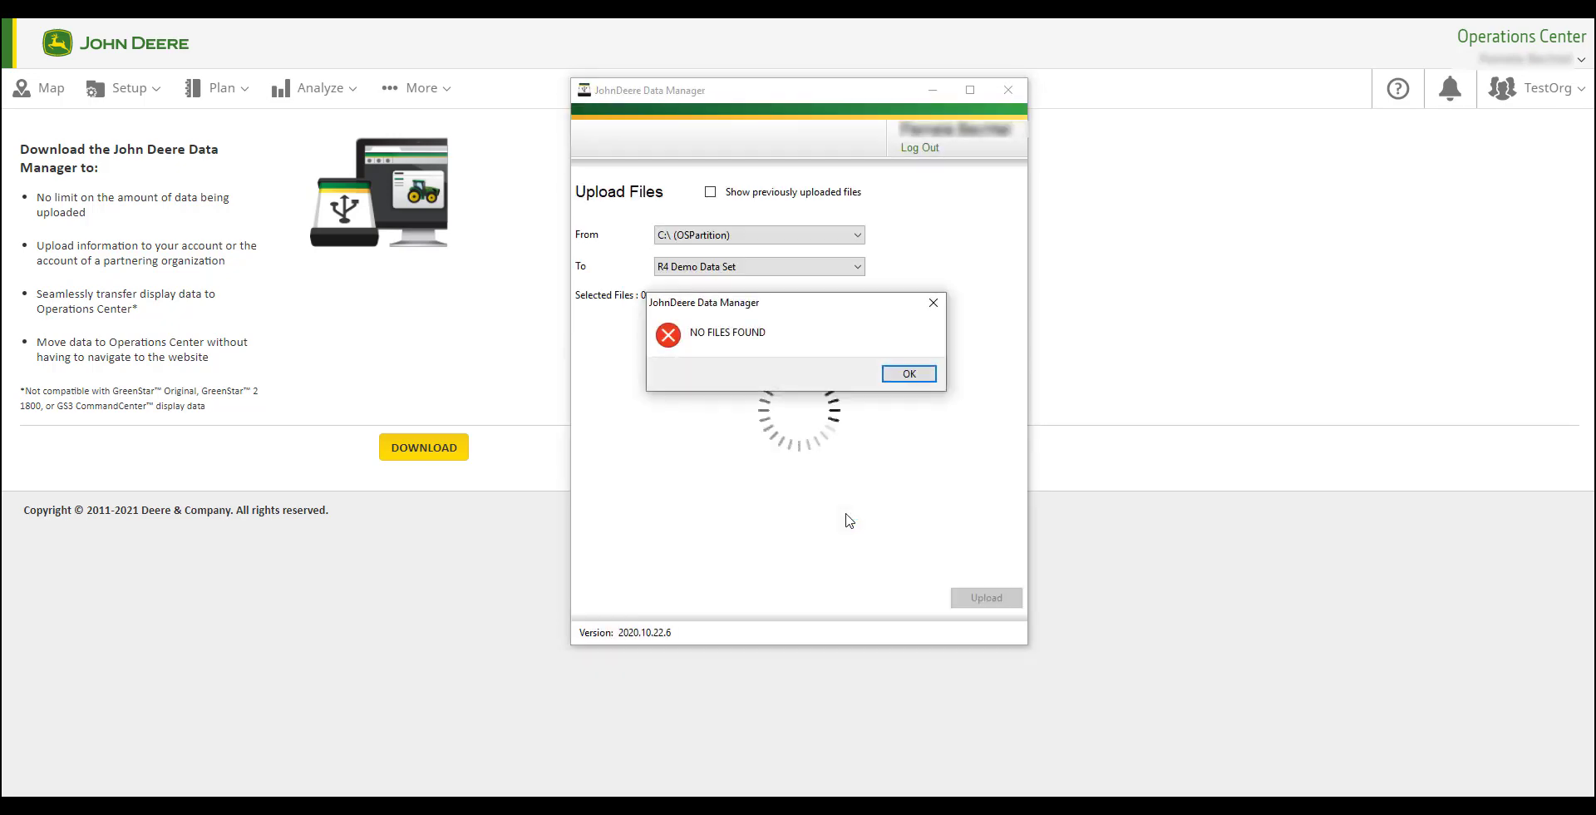
Dismiss the 'NO FILES FOUND' error and set the upload destination to TestOrg
{"action": "left_click", "coordinate": [910, 375]}
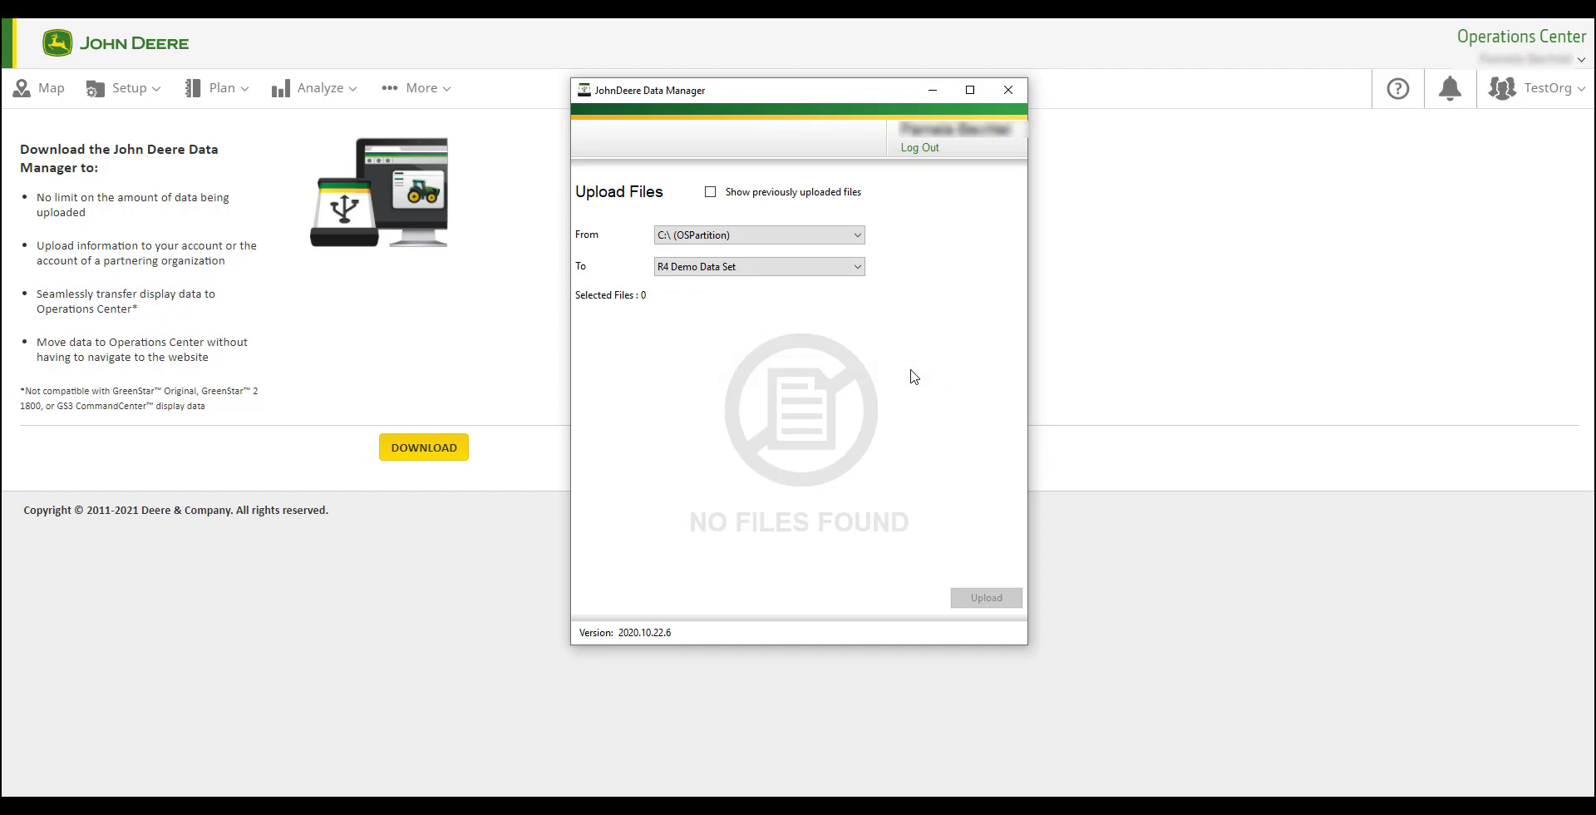
{"action": "left_click", "coordinate": [753, 270]}
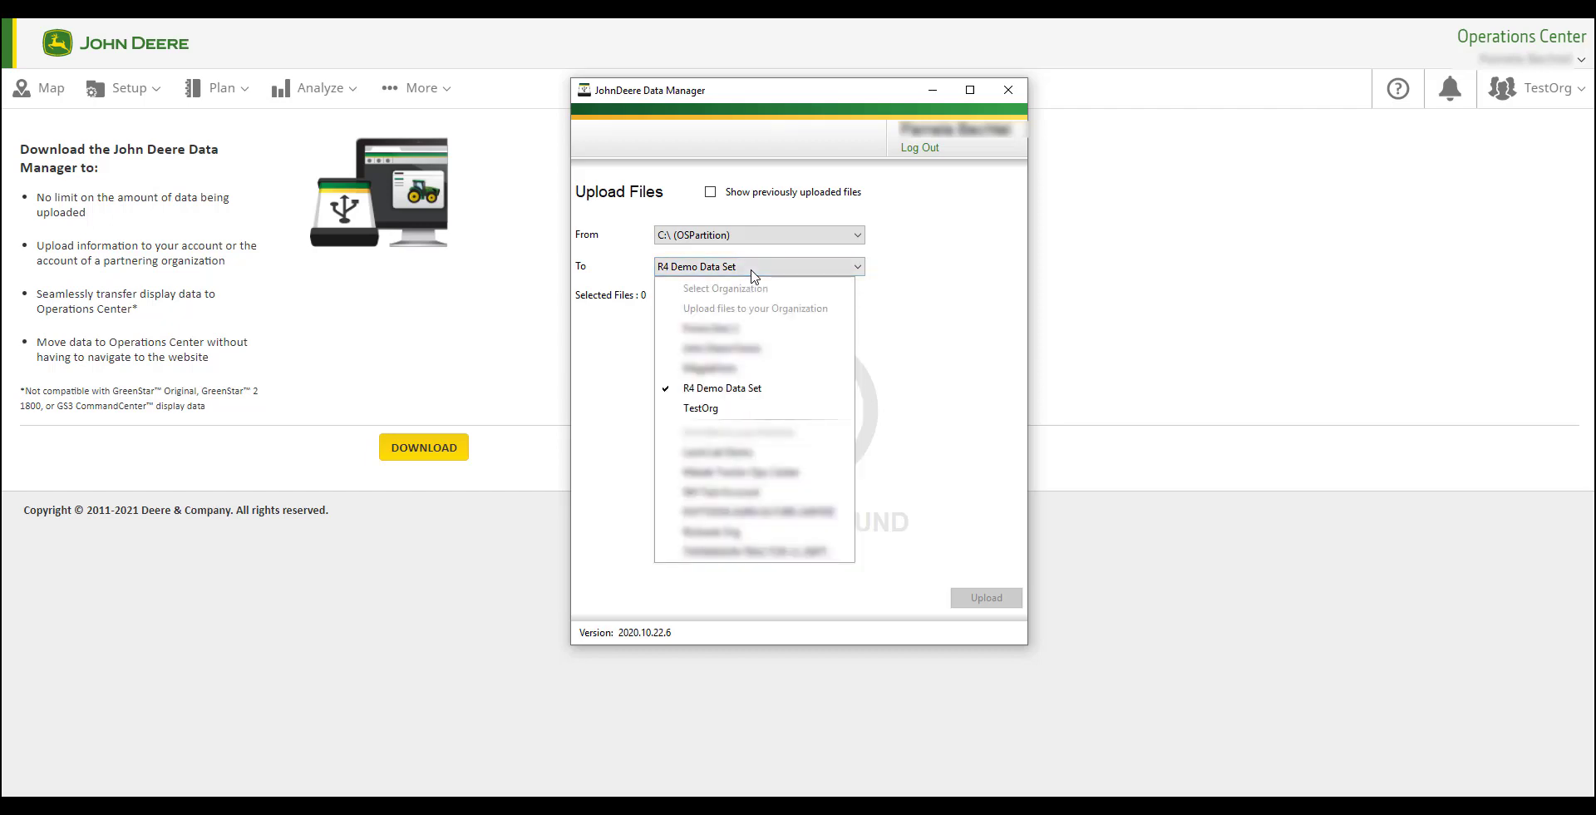
{"action": "left_click", "coordinate": [725, 408]}
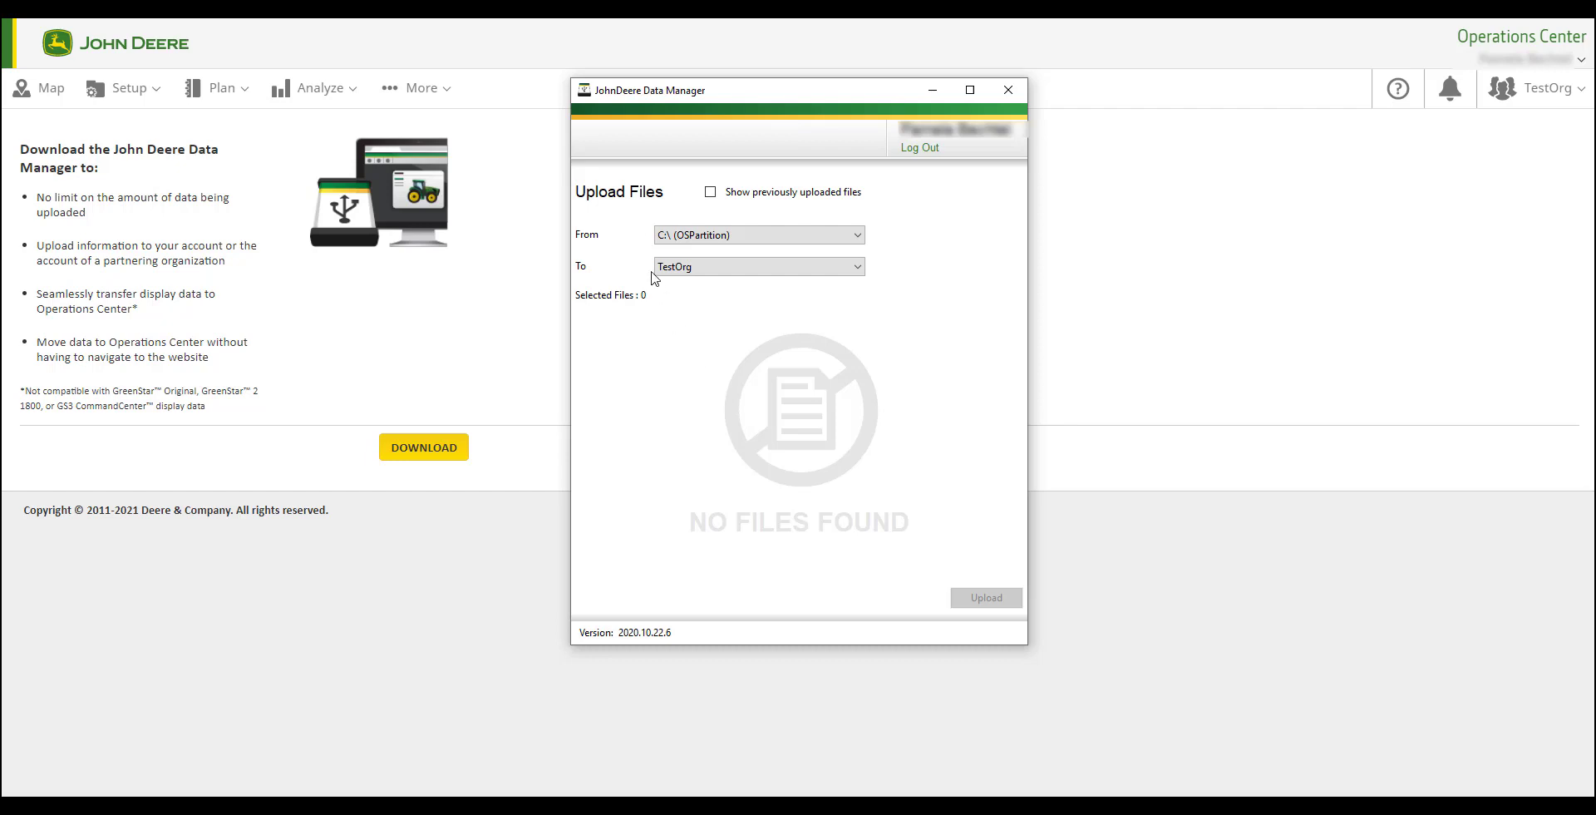
Browse for the source folder and pick JD-Data on the JOHNDEERE (D:) drive
{"action": "left_click", "coordinate": [720, 237]}
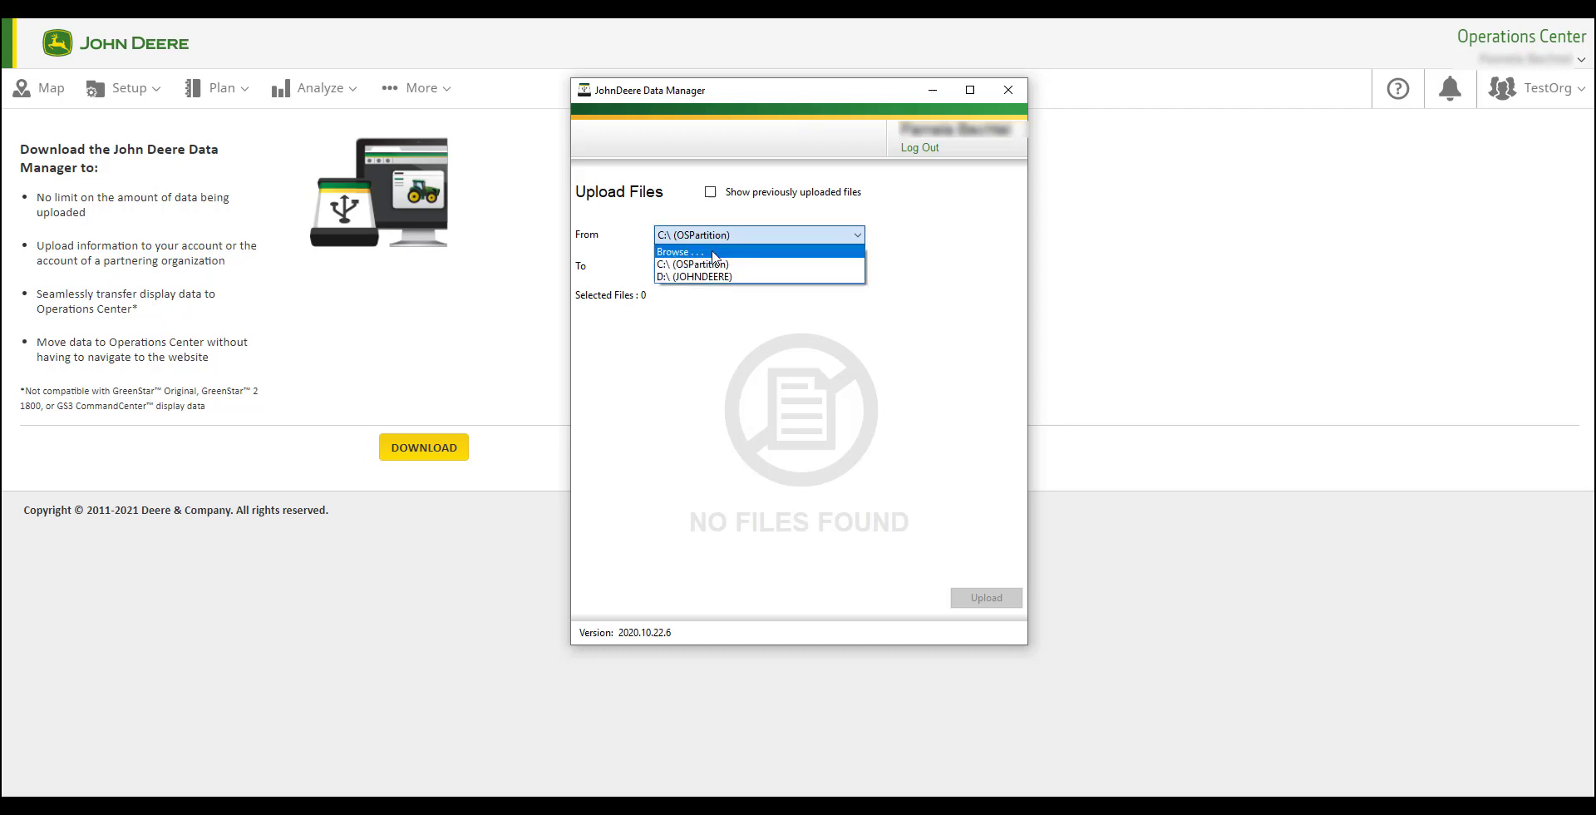
{"action": "left_click", "coordinate": [715, 252]}
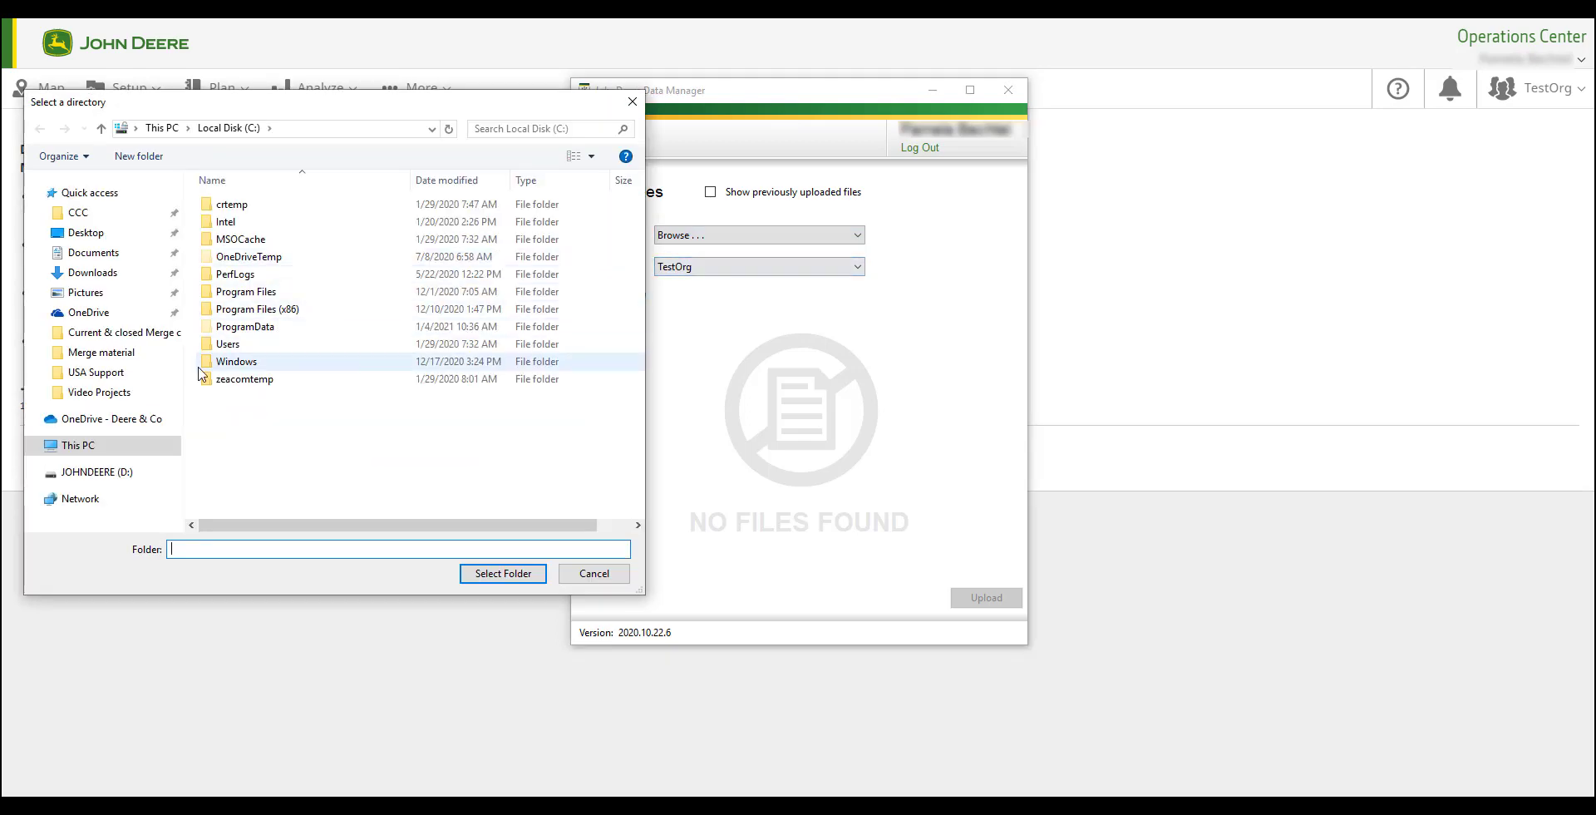
{"action": "left_click", "coordinate": [118, 481]}
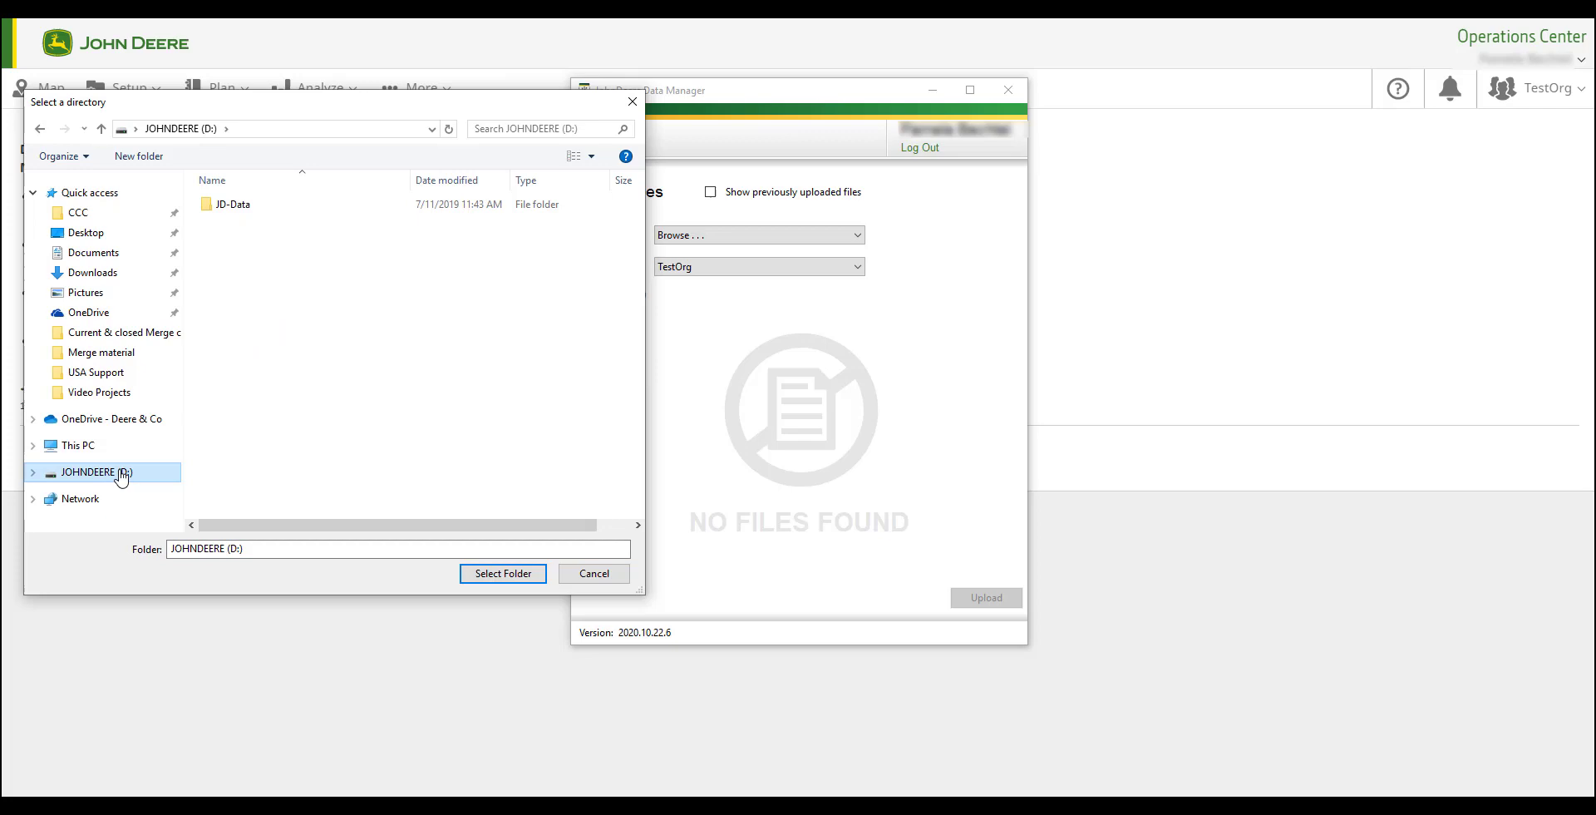
{"action": "left_click", "coordinate": [234, 205]}
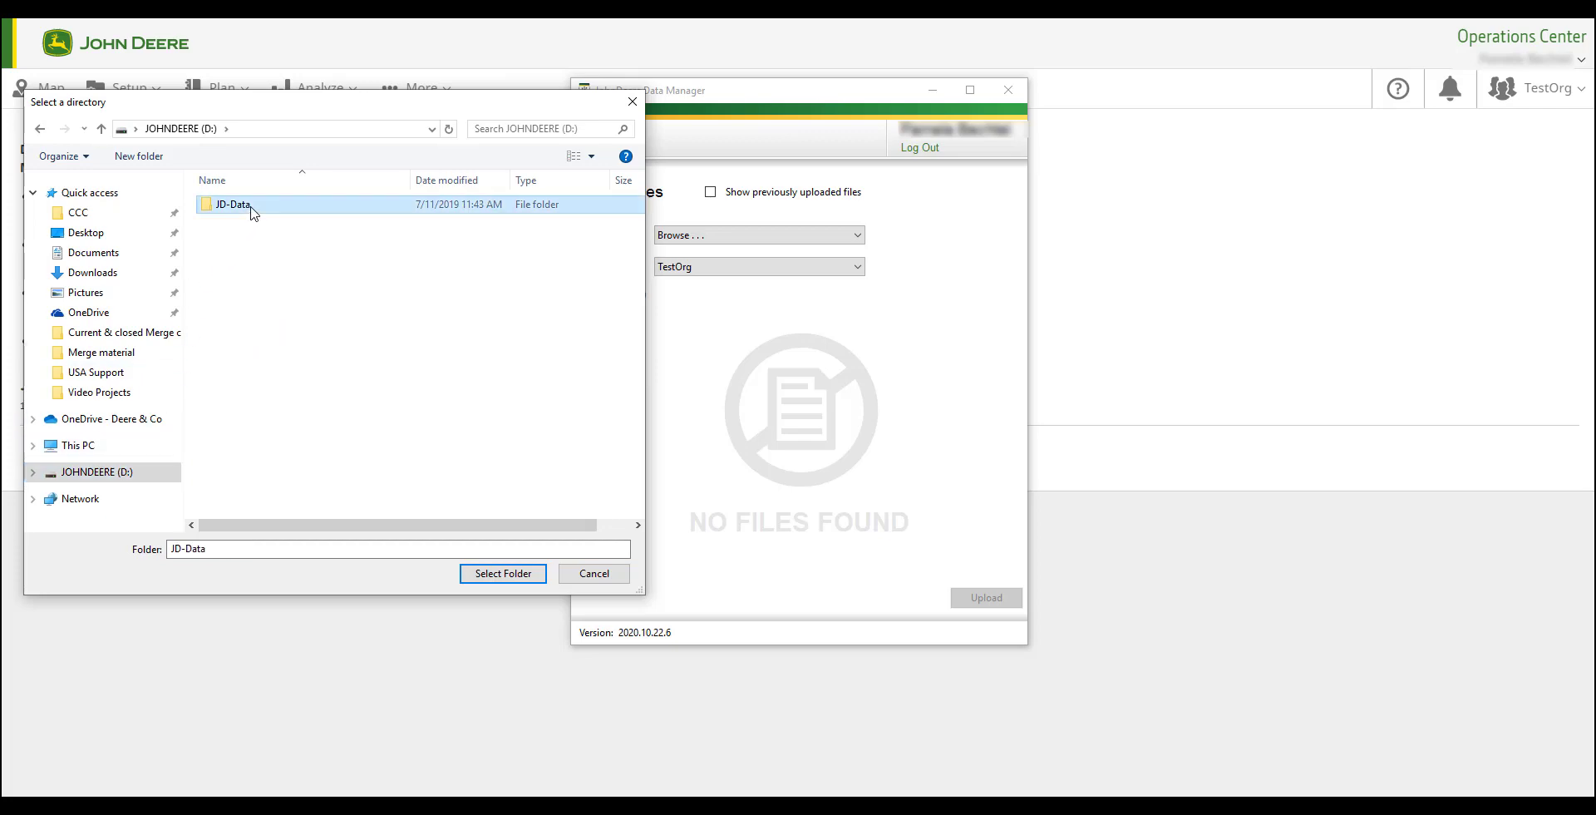
Confirm D:\JD-Data as the source, reselect all 341 files, and upload them to TestOrg
{"action": "left_click", "coordinate": [494, 579]}
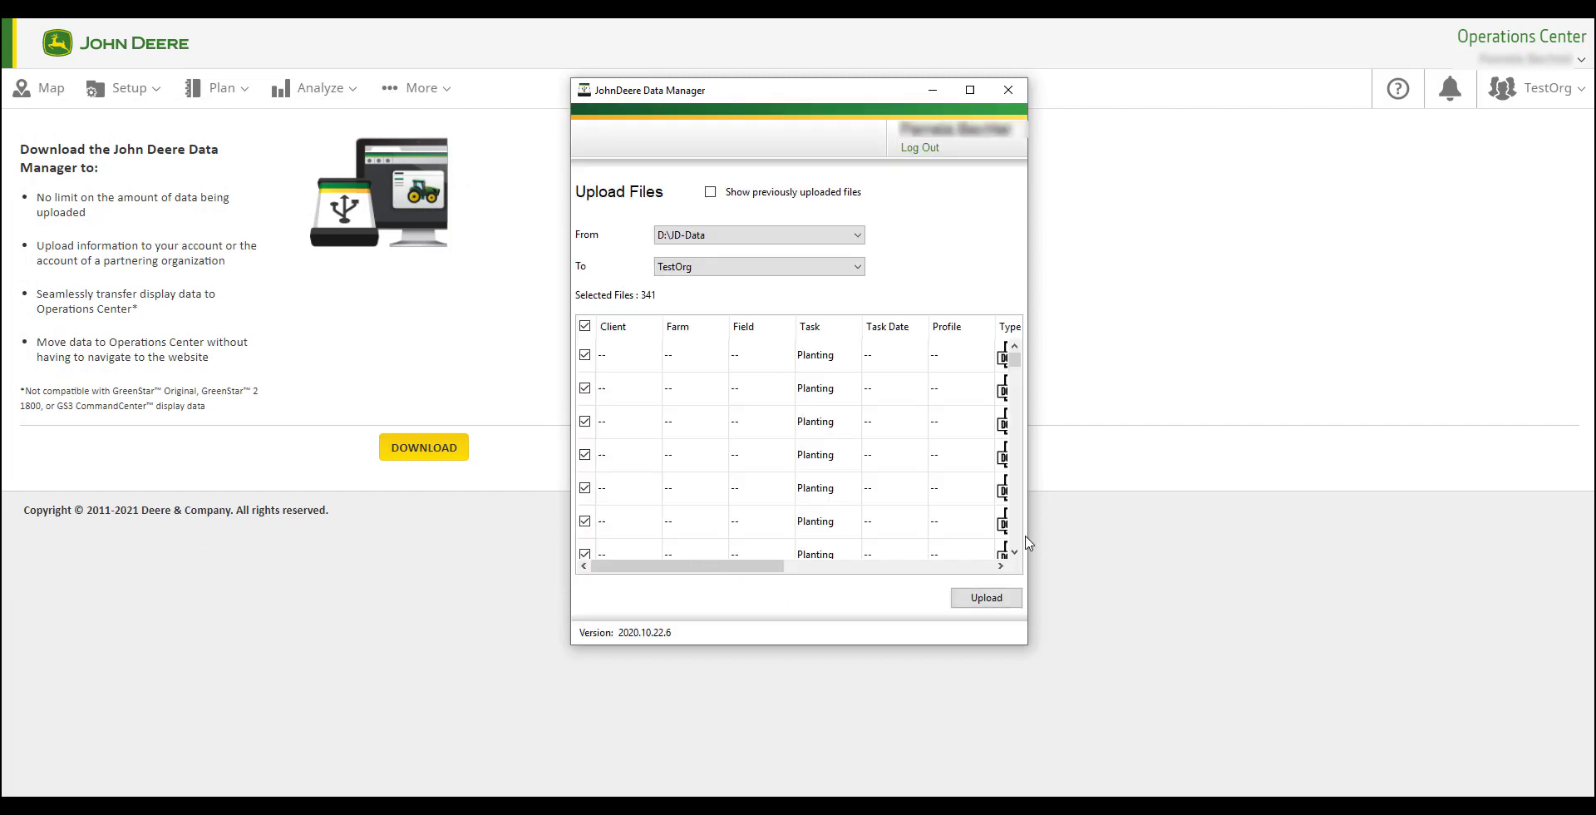
{"action": "left_click_drag", "start_coordinate": [1029, 543], "coordinate": [1155, 539]}
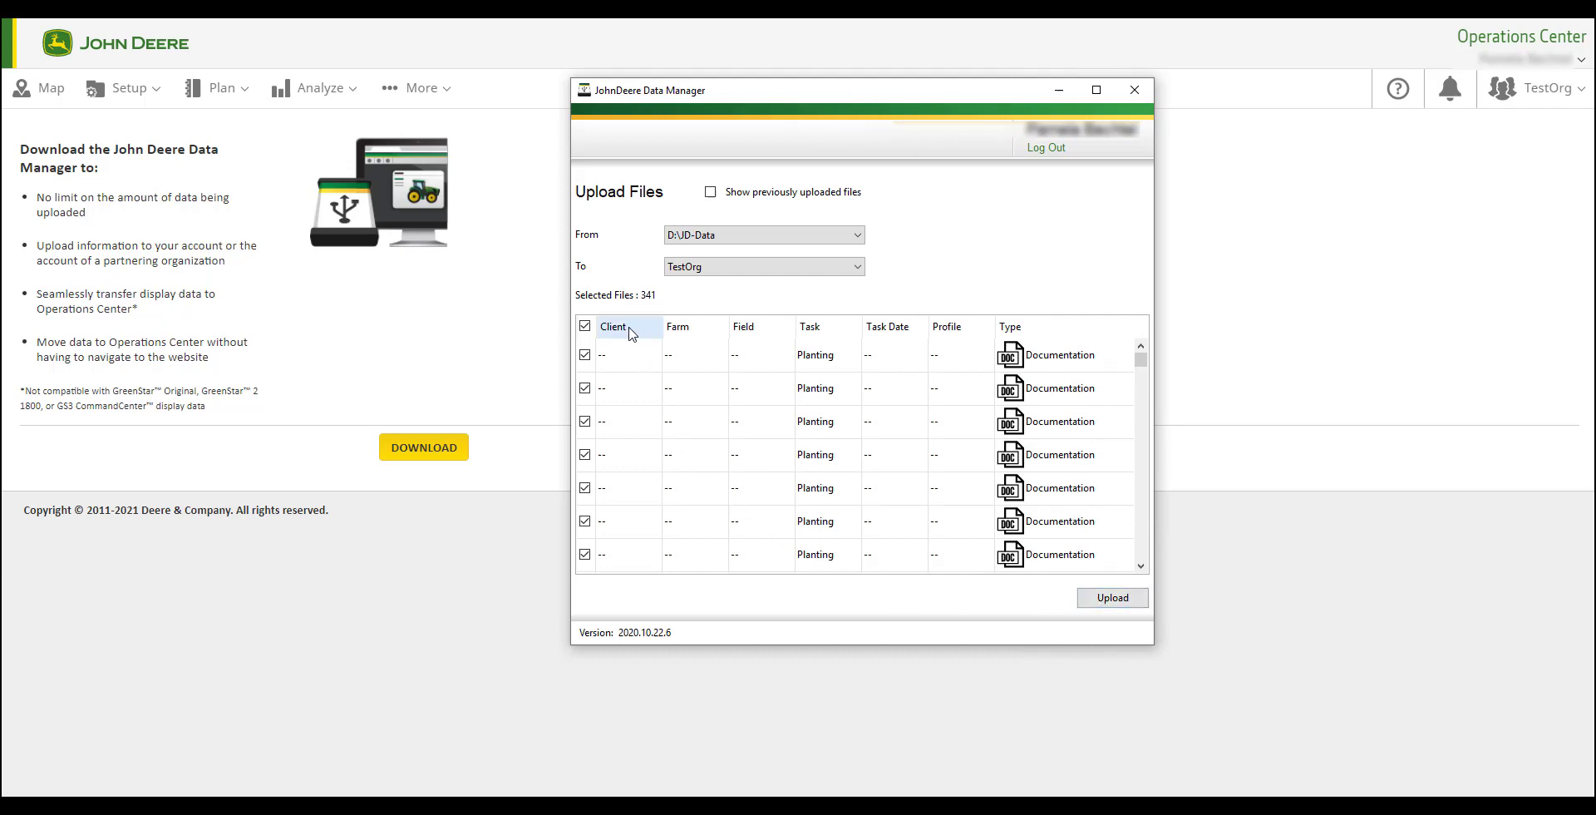
{"action": "left_click", "coordinate": [584, 326]}
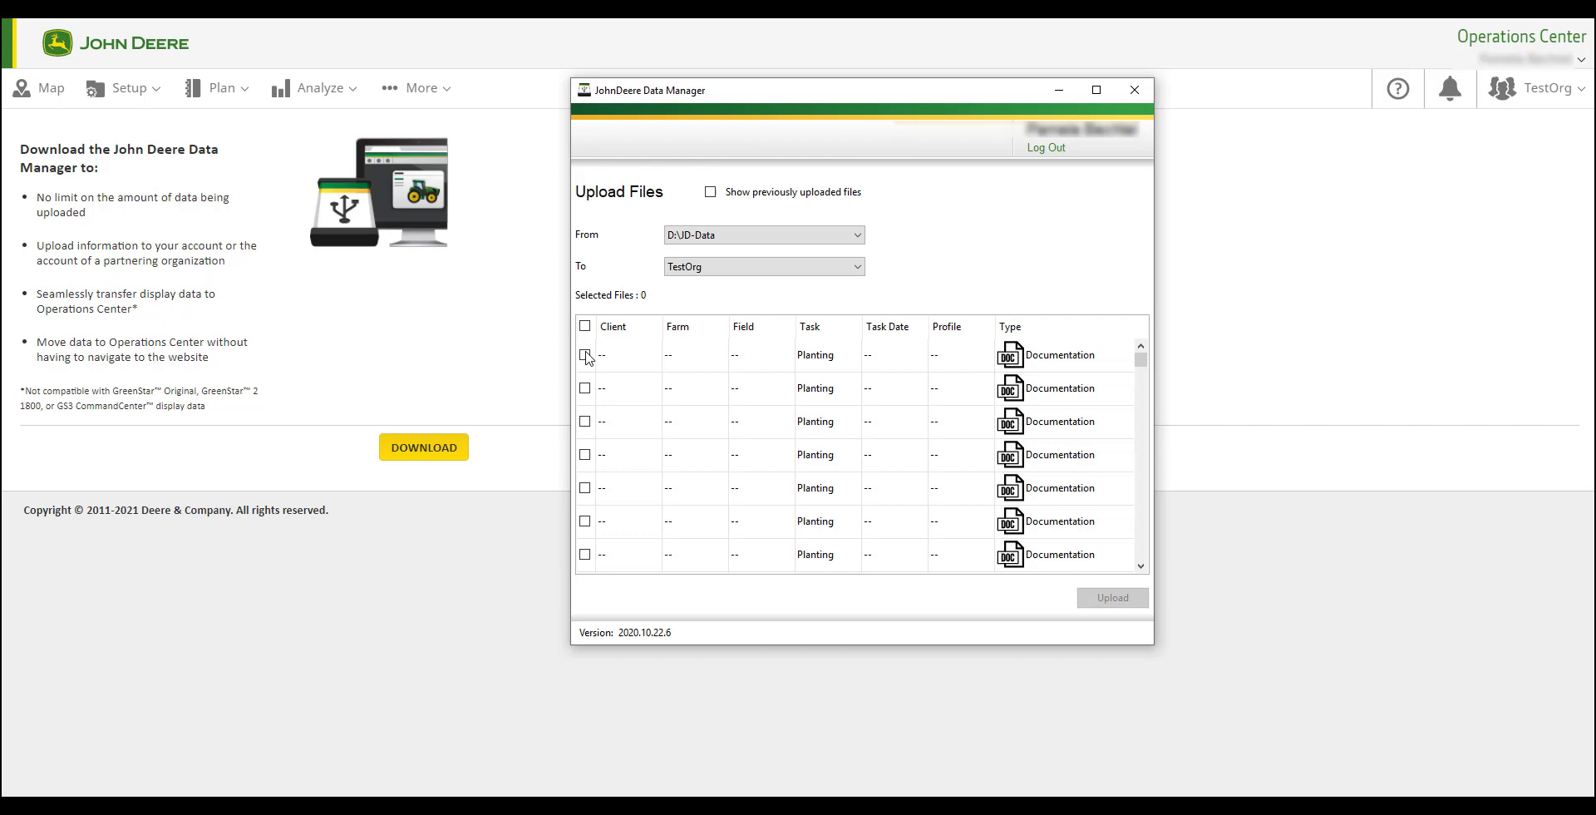
{"action": "left_click", "coordinate": [586, 355]}
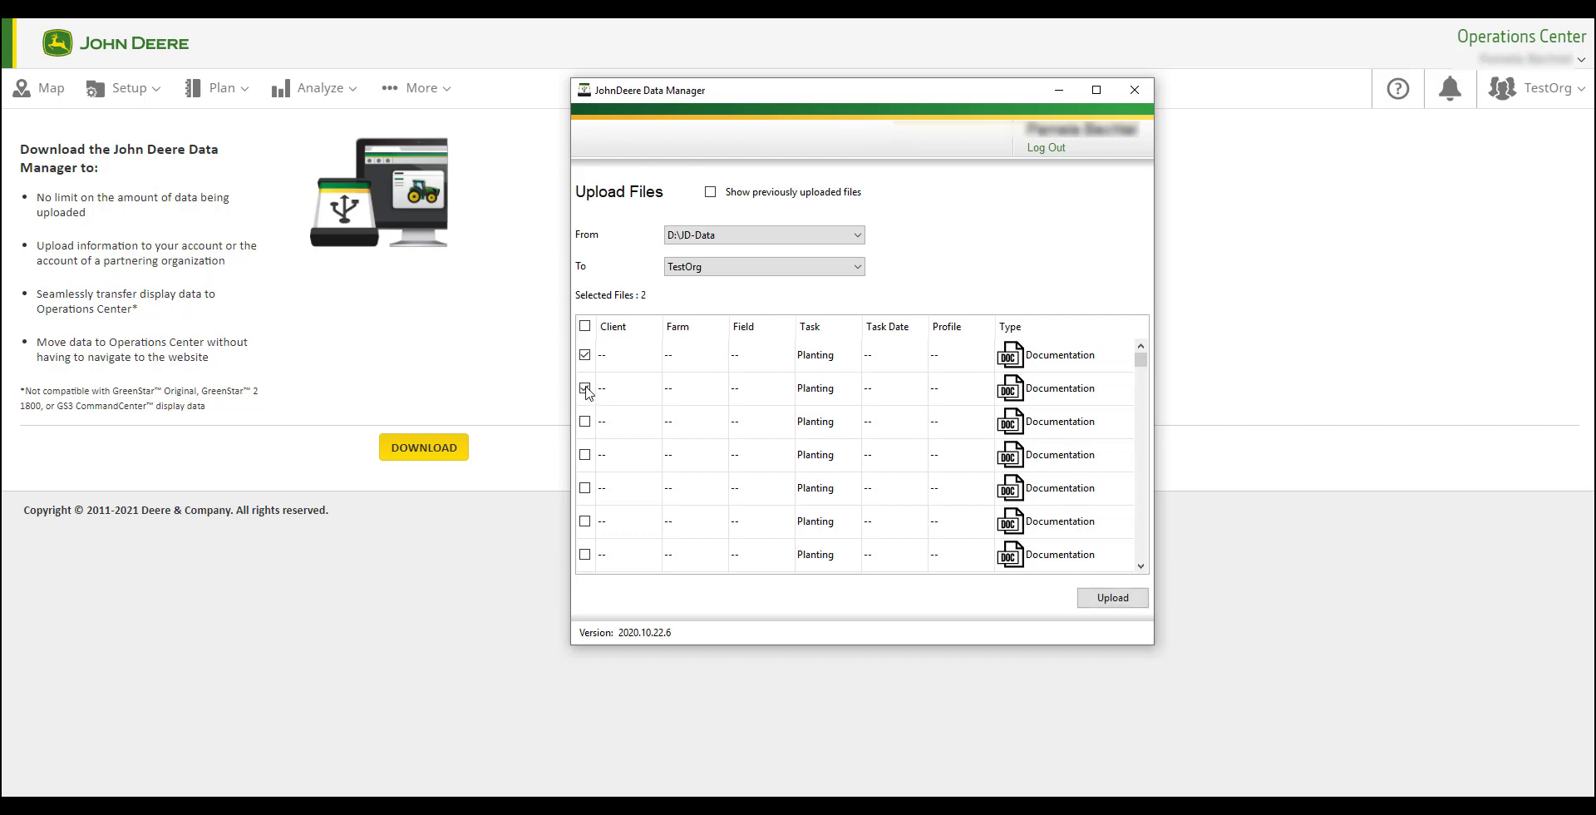
{"action": "left_click", "coordinate": [584, 326]}
{"action": "left_click", "coordinate": [1098, 599]}
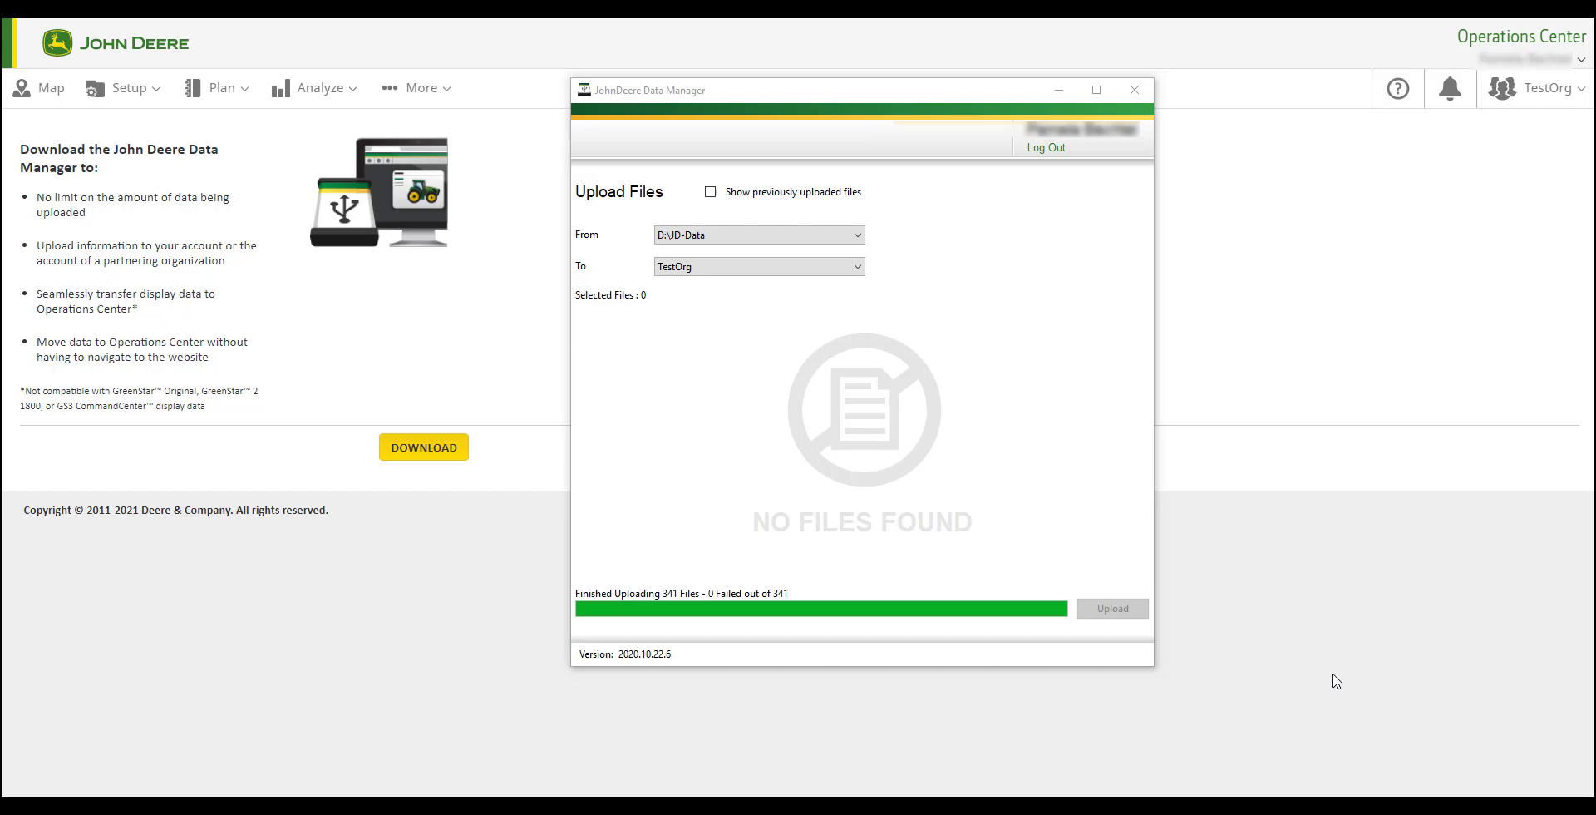
Close Data Manager and view the three processed uploads on the Operations Center Files page
{"action": "left_click", "coordinate": [1135, 90]}
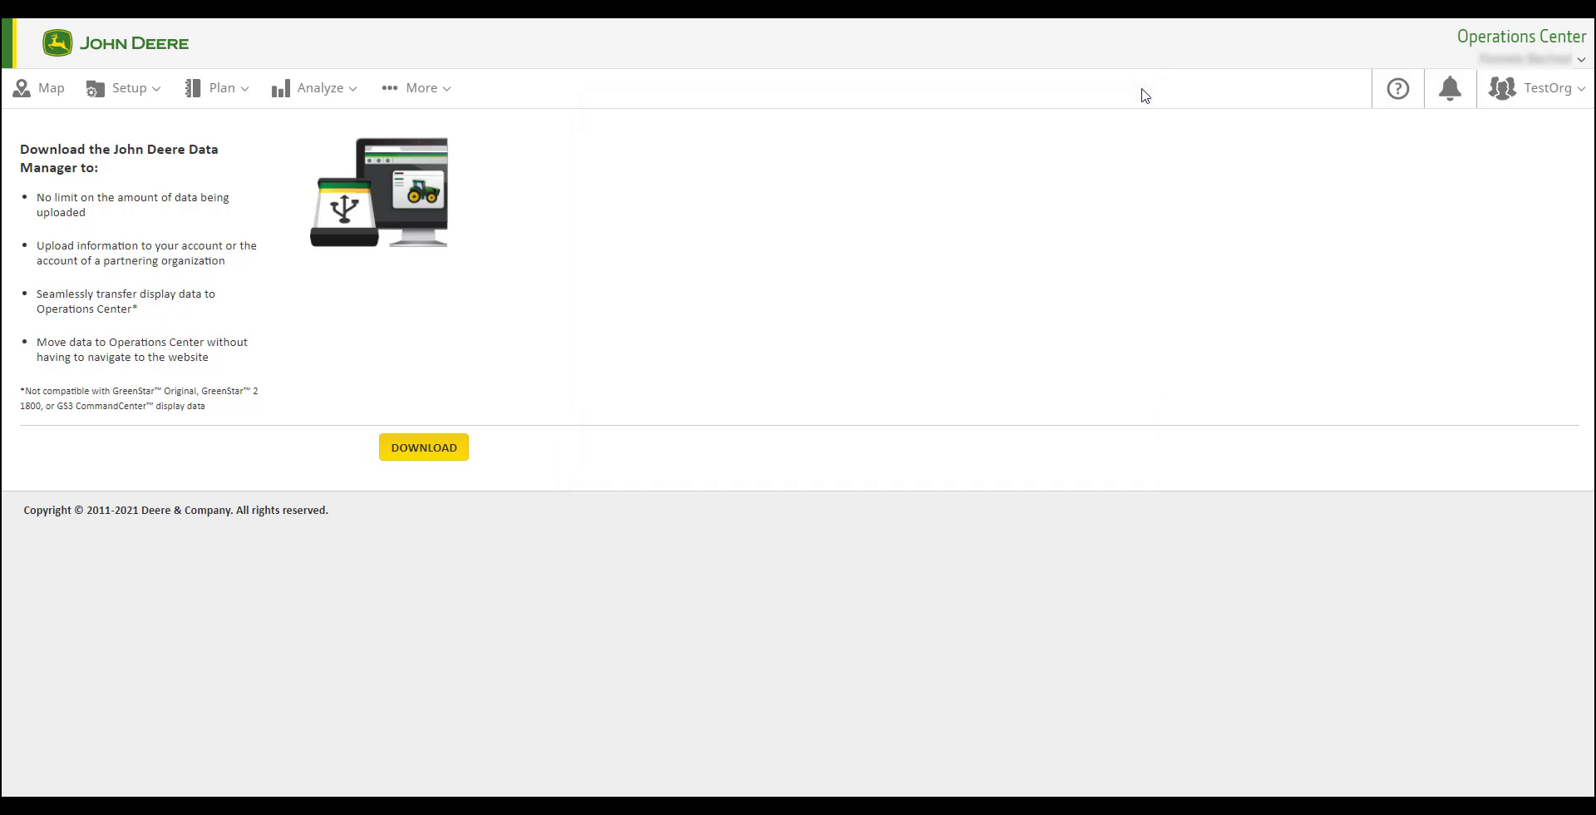
{"action": "left_click", "coordinate": [439, 98]}
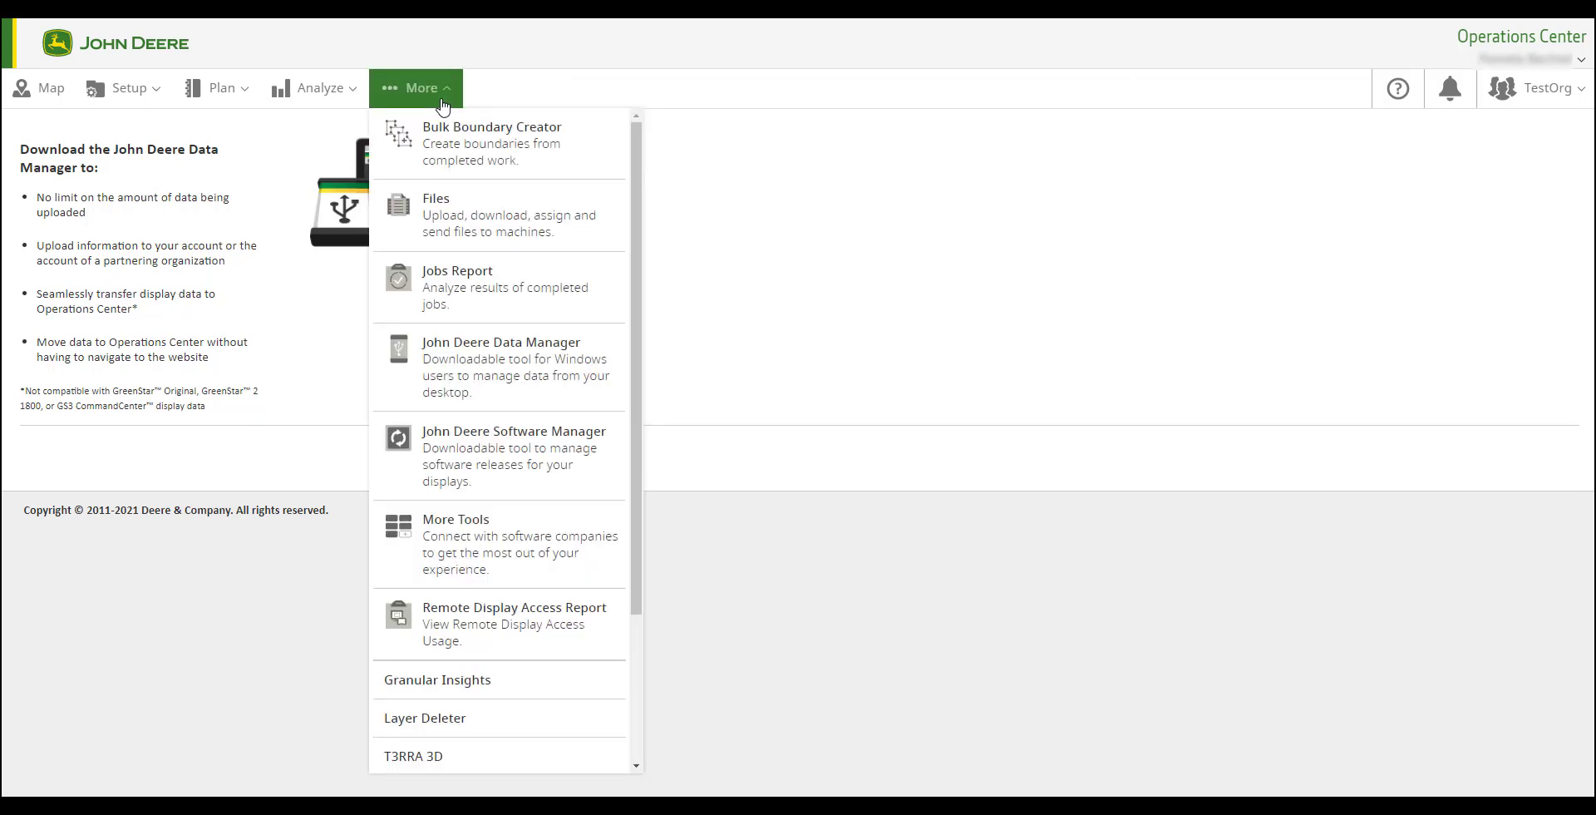
{"action": "left_click", "coordinate": [476, 229]}
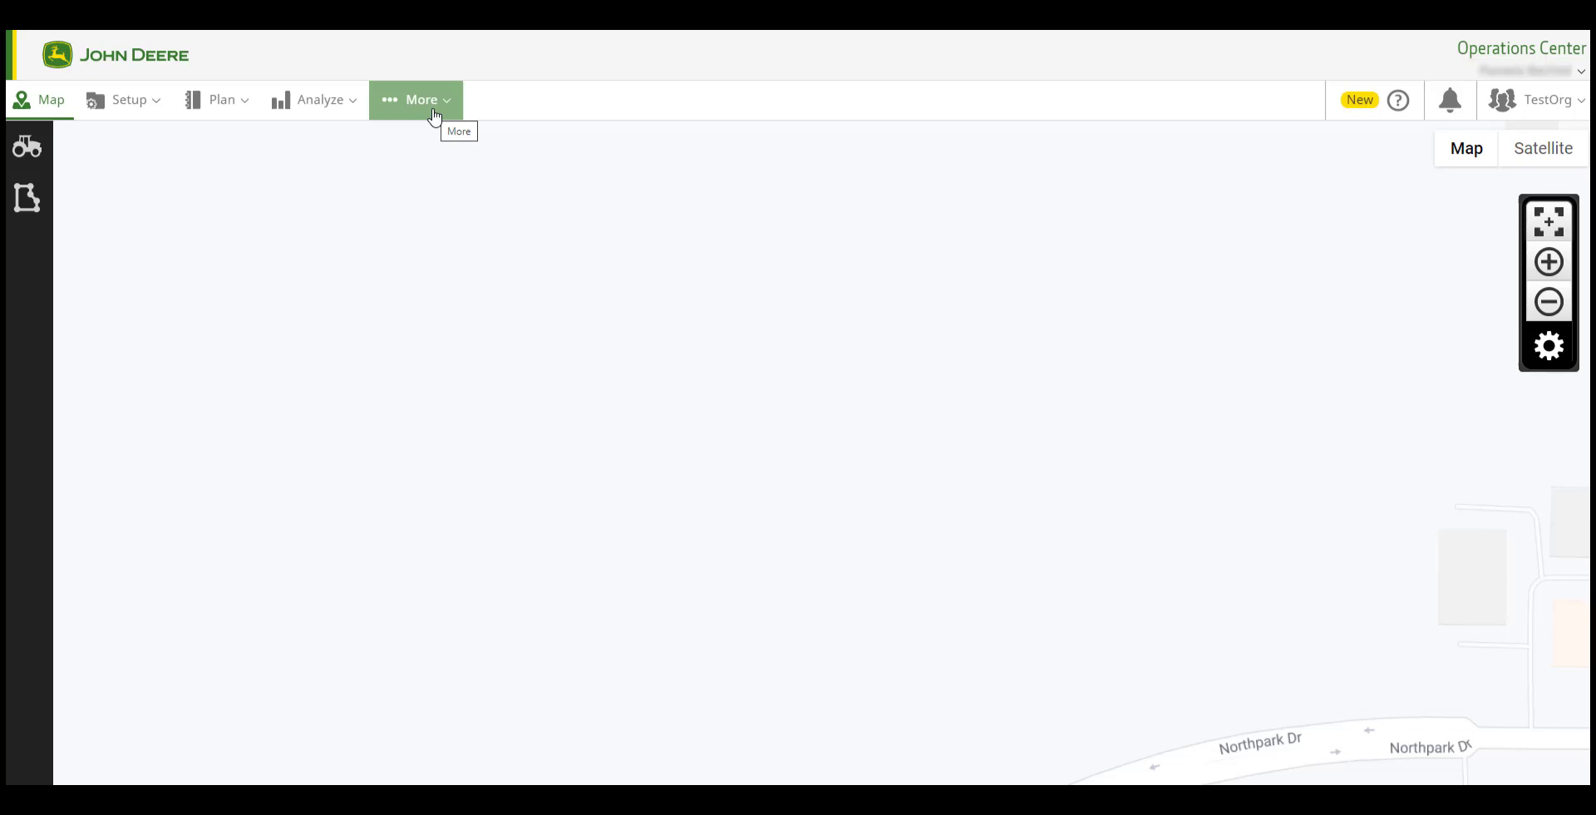
{"action": "left_click", "coordinate": [433, 112]}
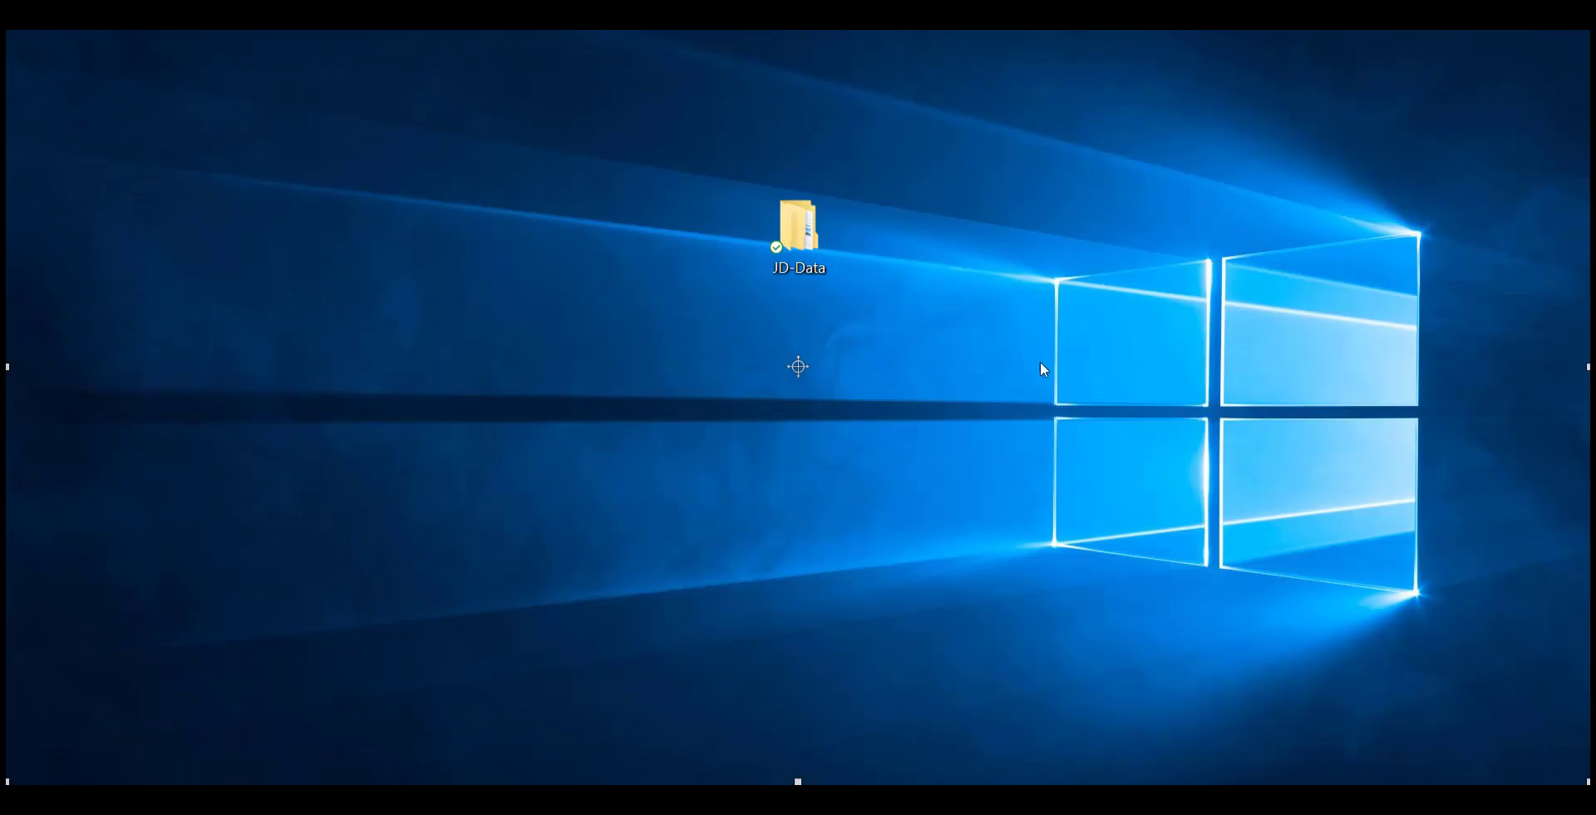
Compress the desktop JD-Data folder into JD-Data.zip using 7-Zip
{"action": "right_click", "coordinate": [794, 242]}
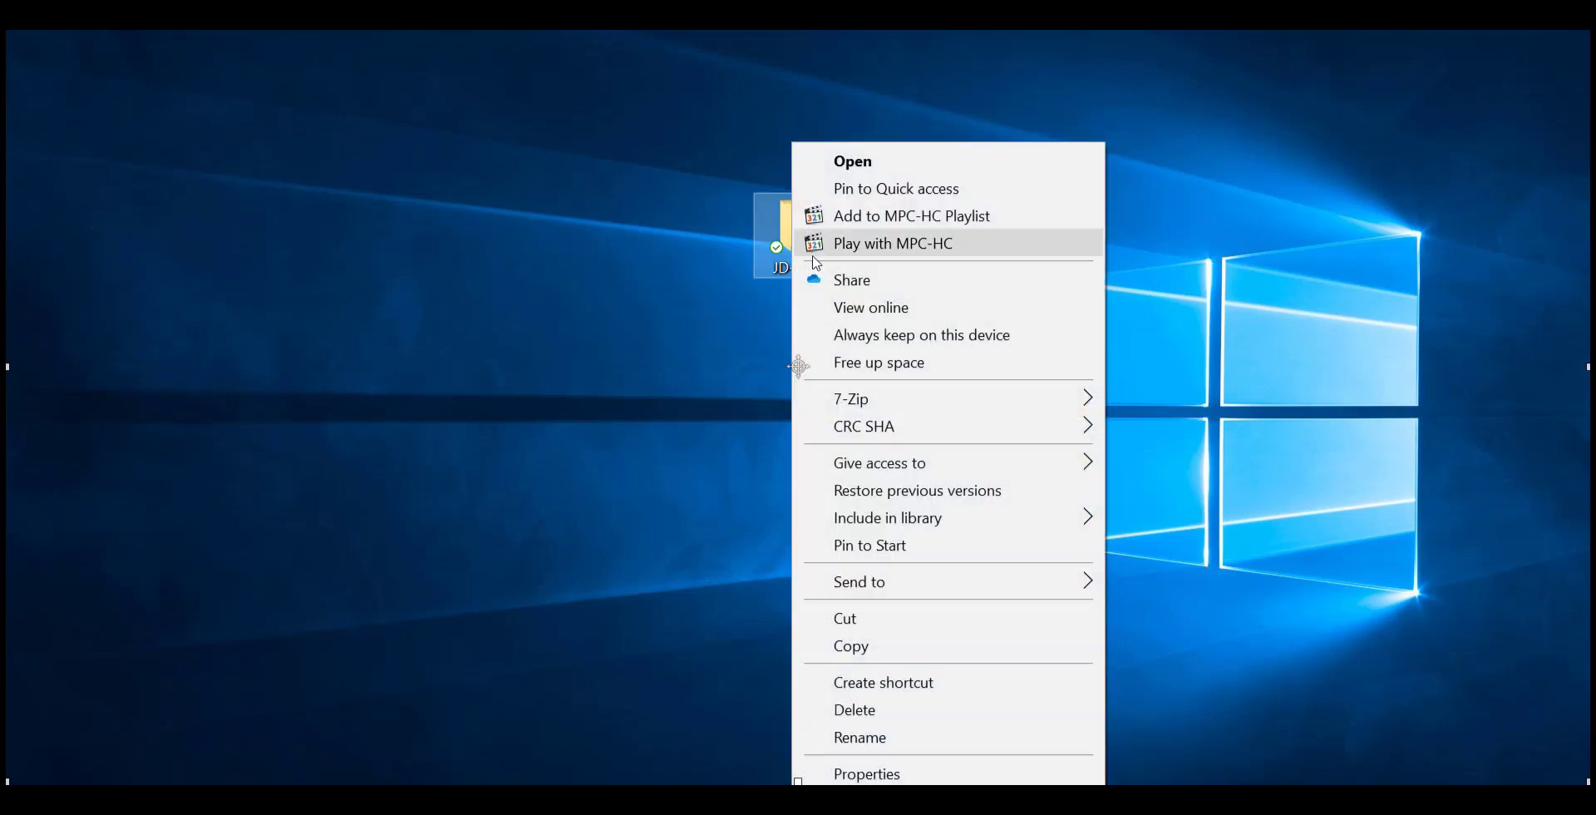
{"action": "mouse_move", "coordinate": [883, 402]}
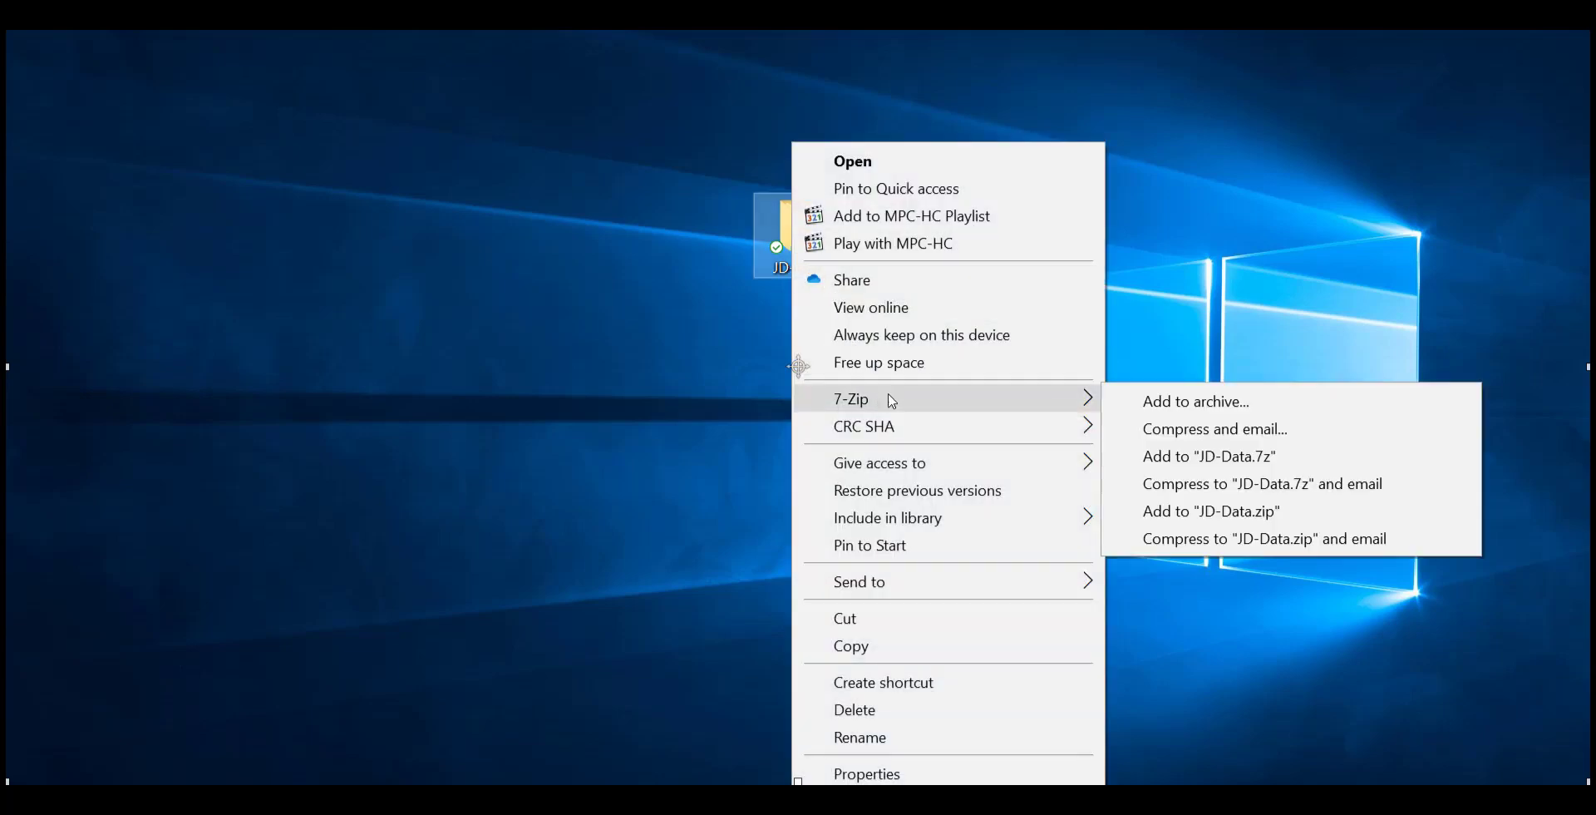
{"action": "left_click", "coordinate": [1223, 517]}
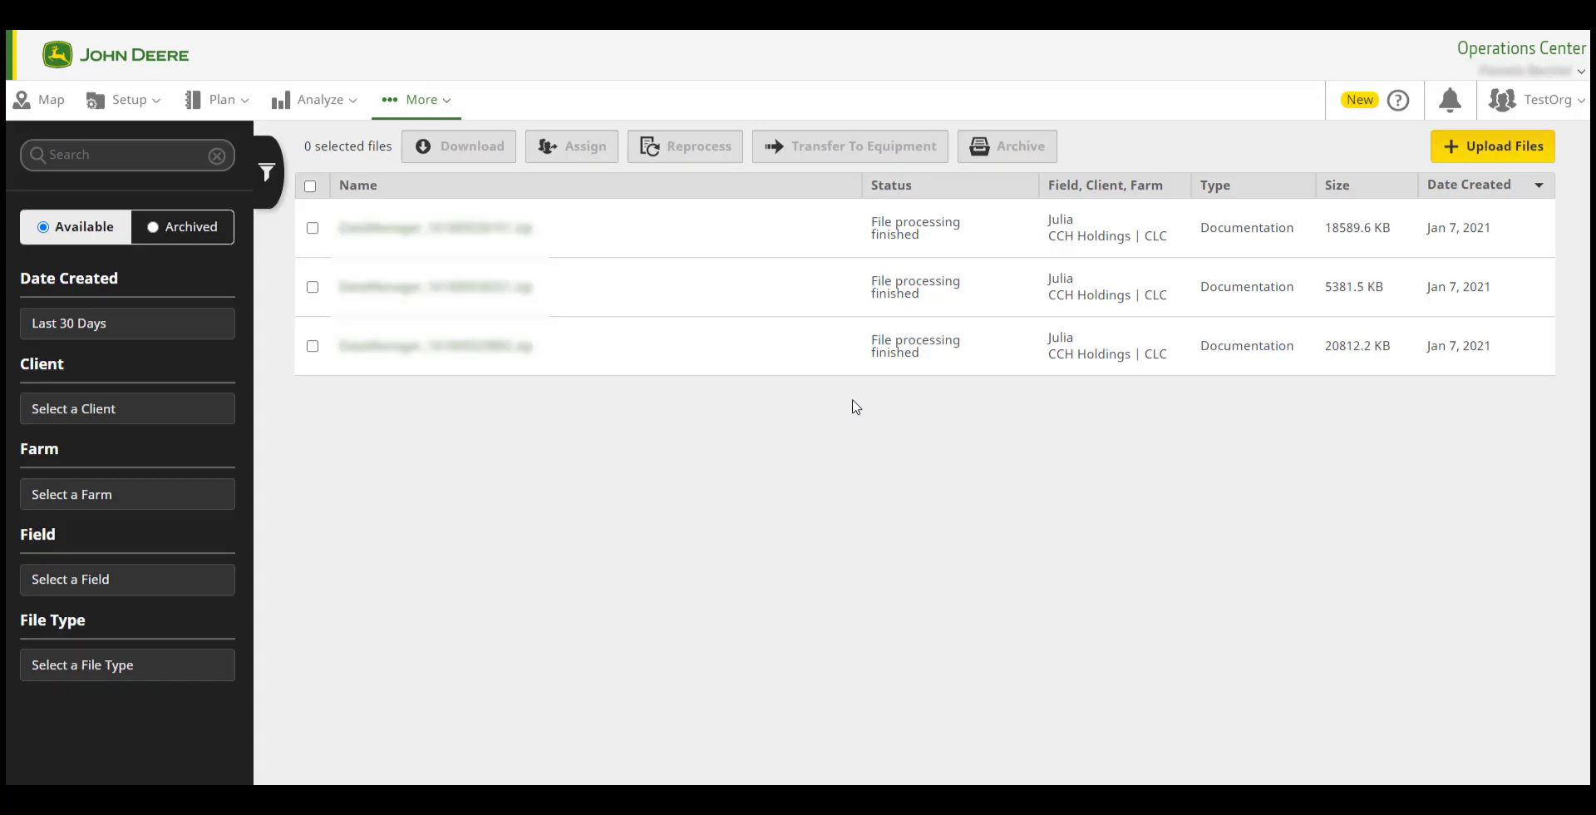
Choose JD-Data.zip from the Desktop in Upload Files and send it to the organization
{"action": "left_click", "coordinate": [1473, 148]}
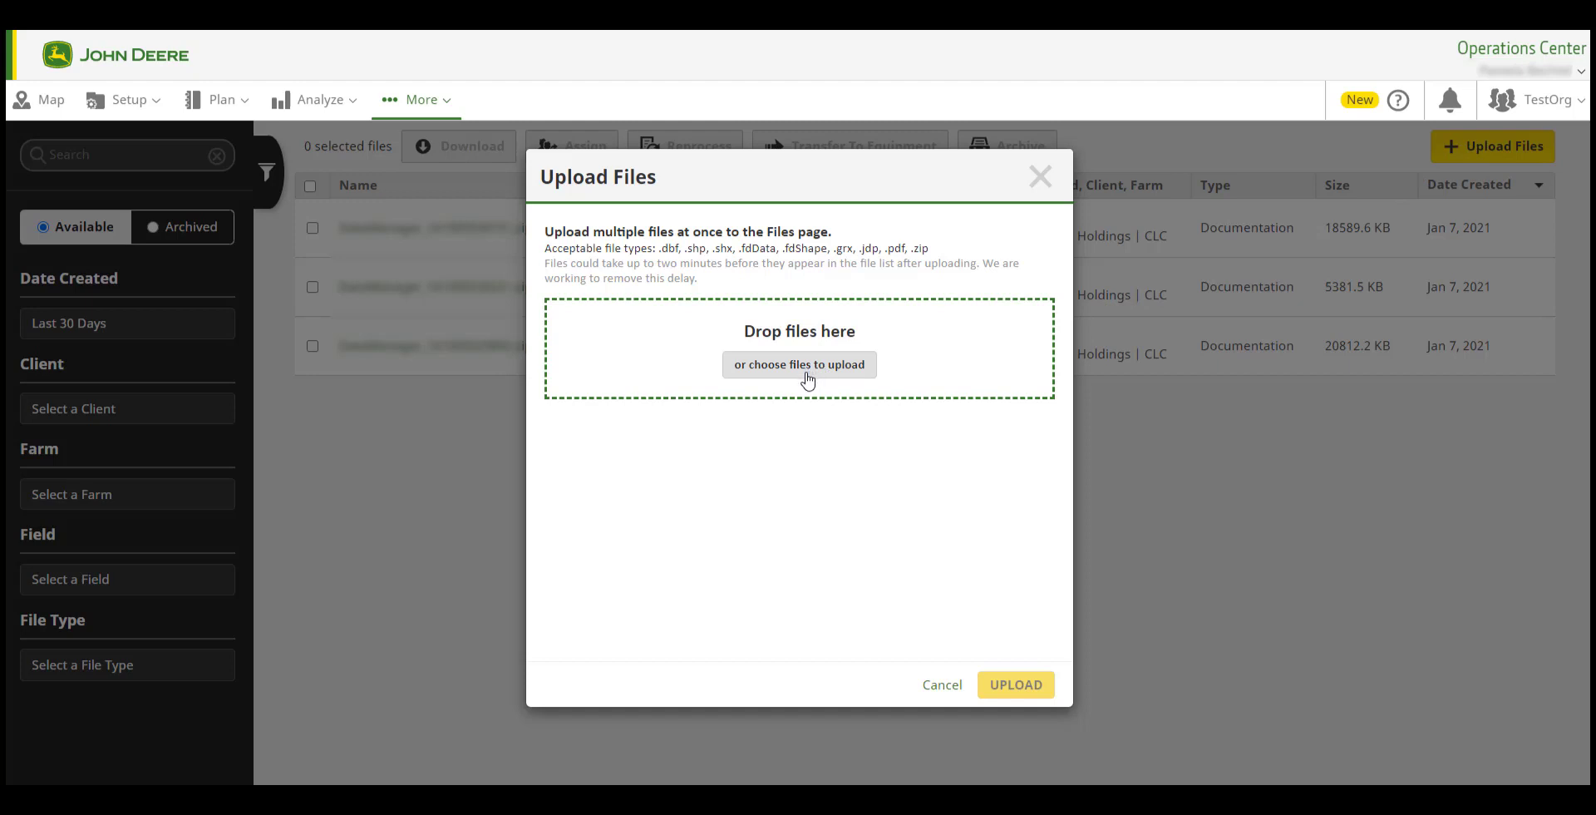
{"action": "left_click", "coordinate": [800, 364]}
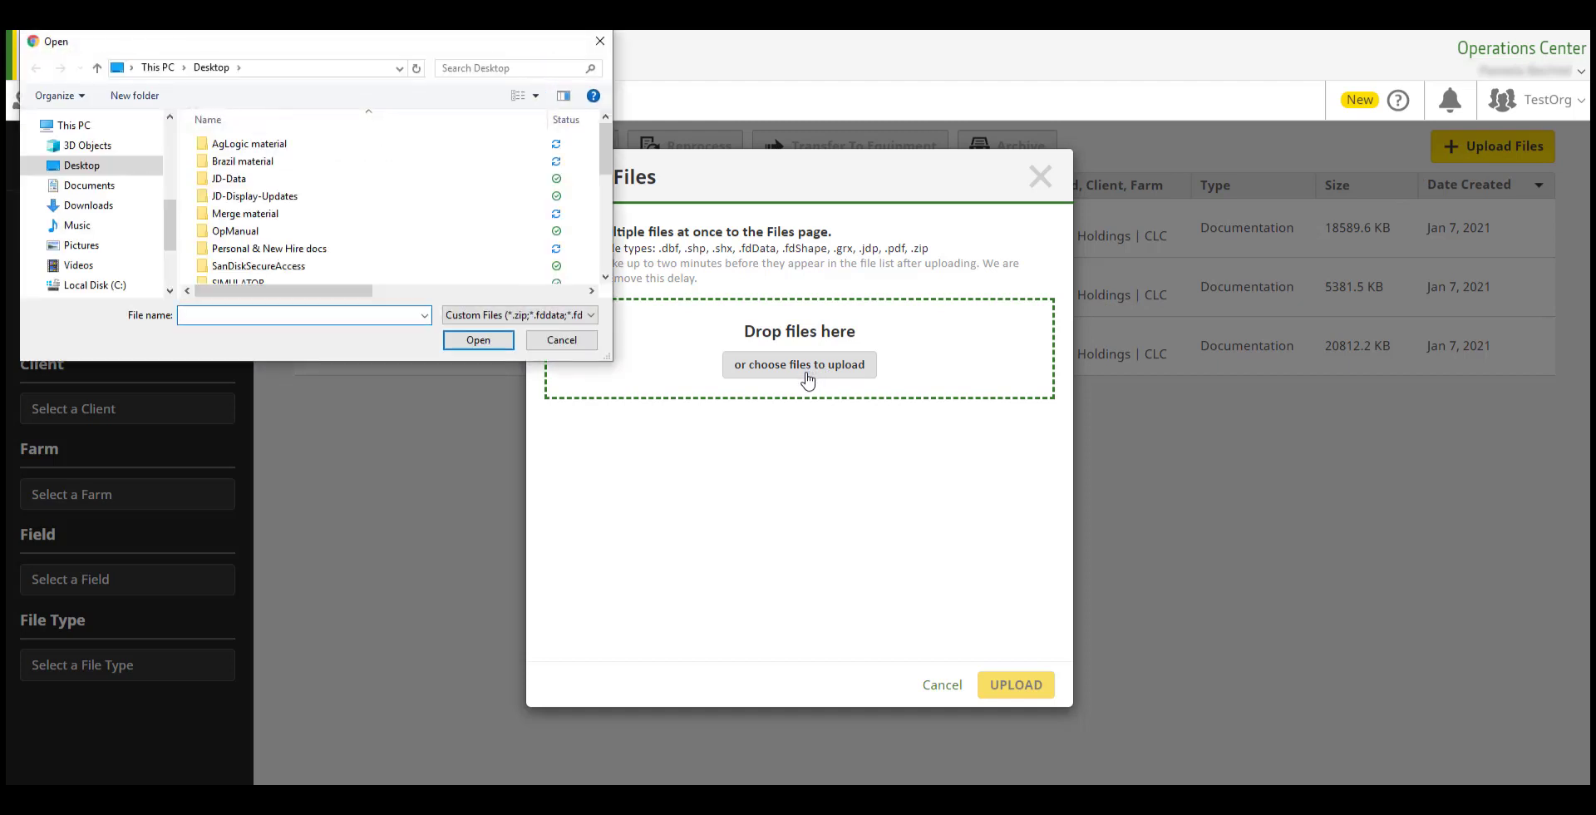
{"action": "scroll", "coordinate": [440, 224], "scroll_direction": "down", "scroll_amount": 1}
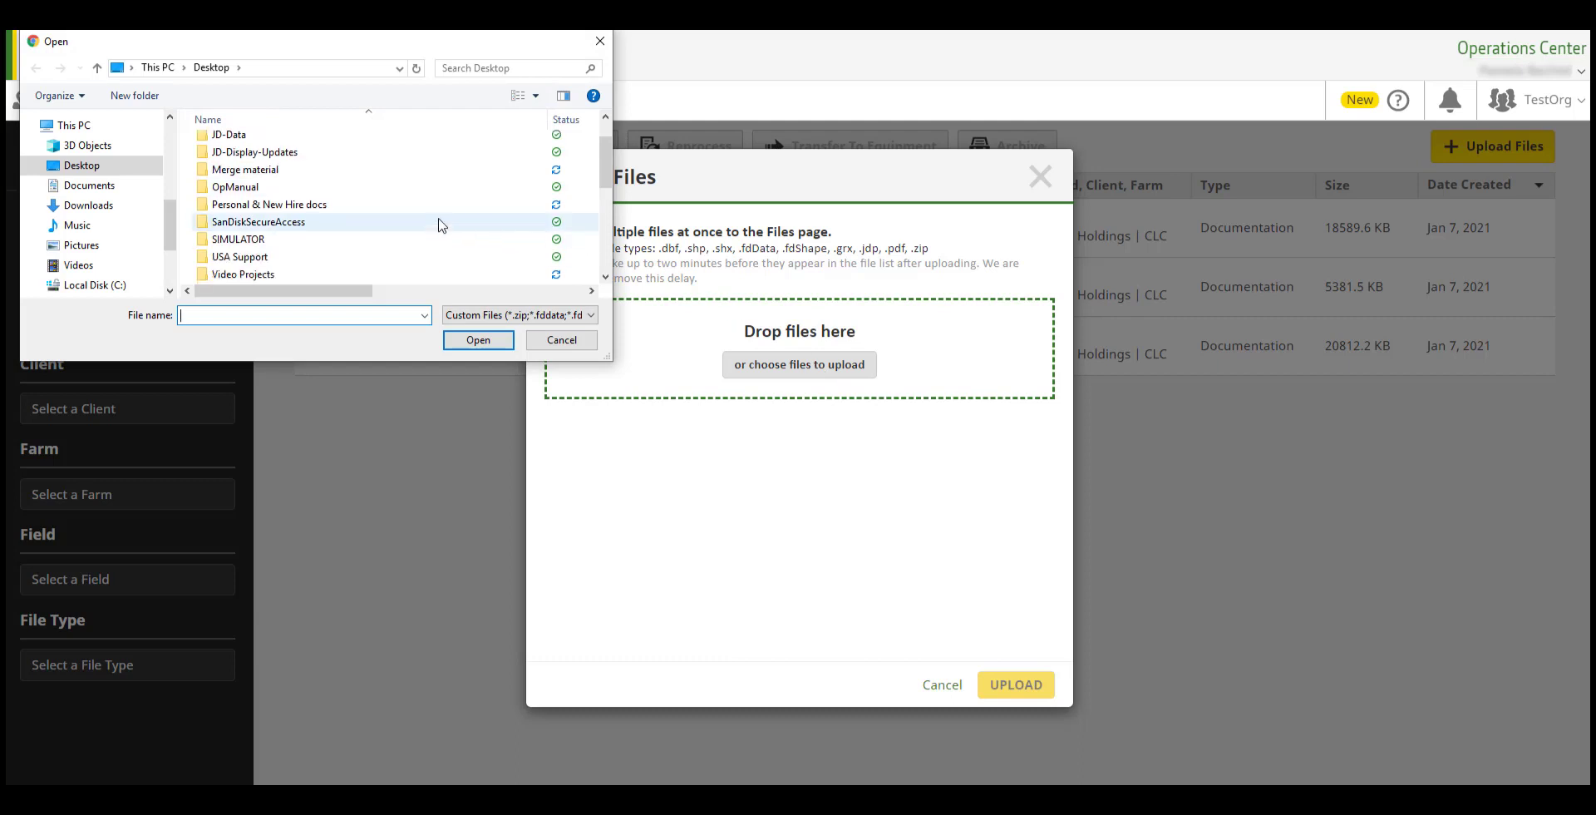
{"action": "scroll", "coordinate": [441, 224], "scroll_direction": "down", "scroll_amount": 5}
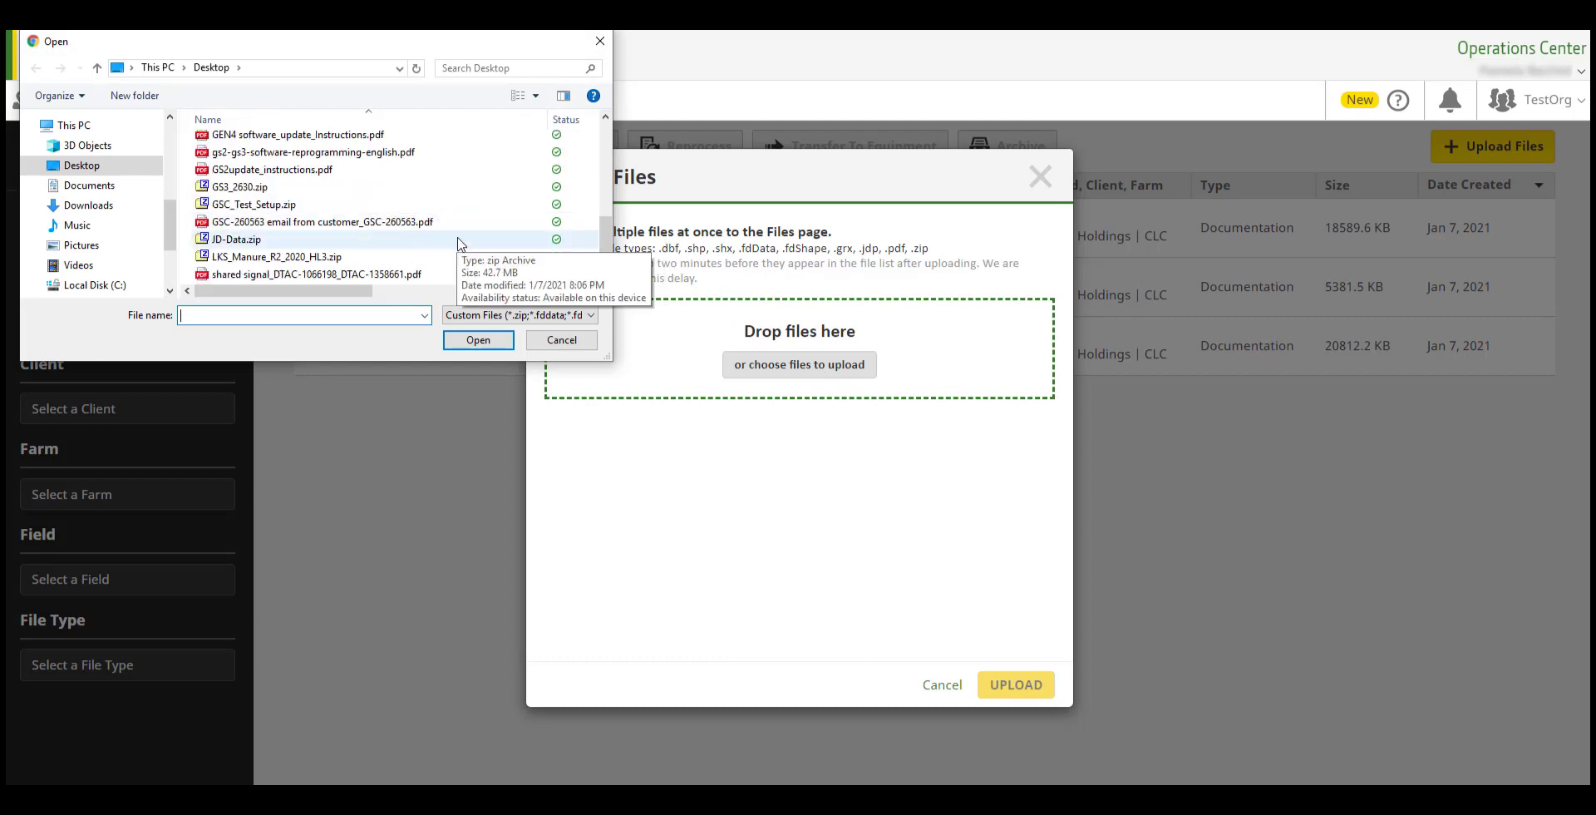
{"action": "left_click", "coordinate": [277, 241]}
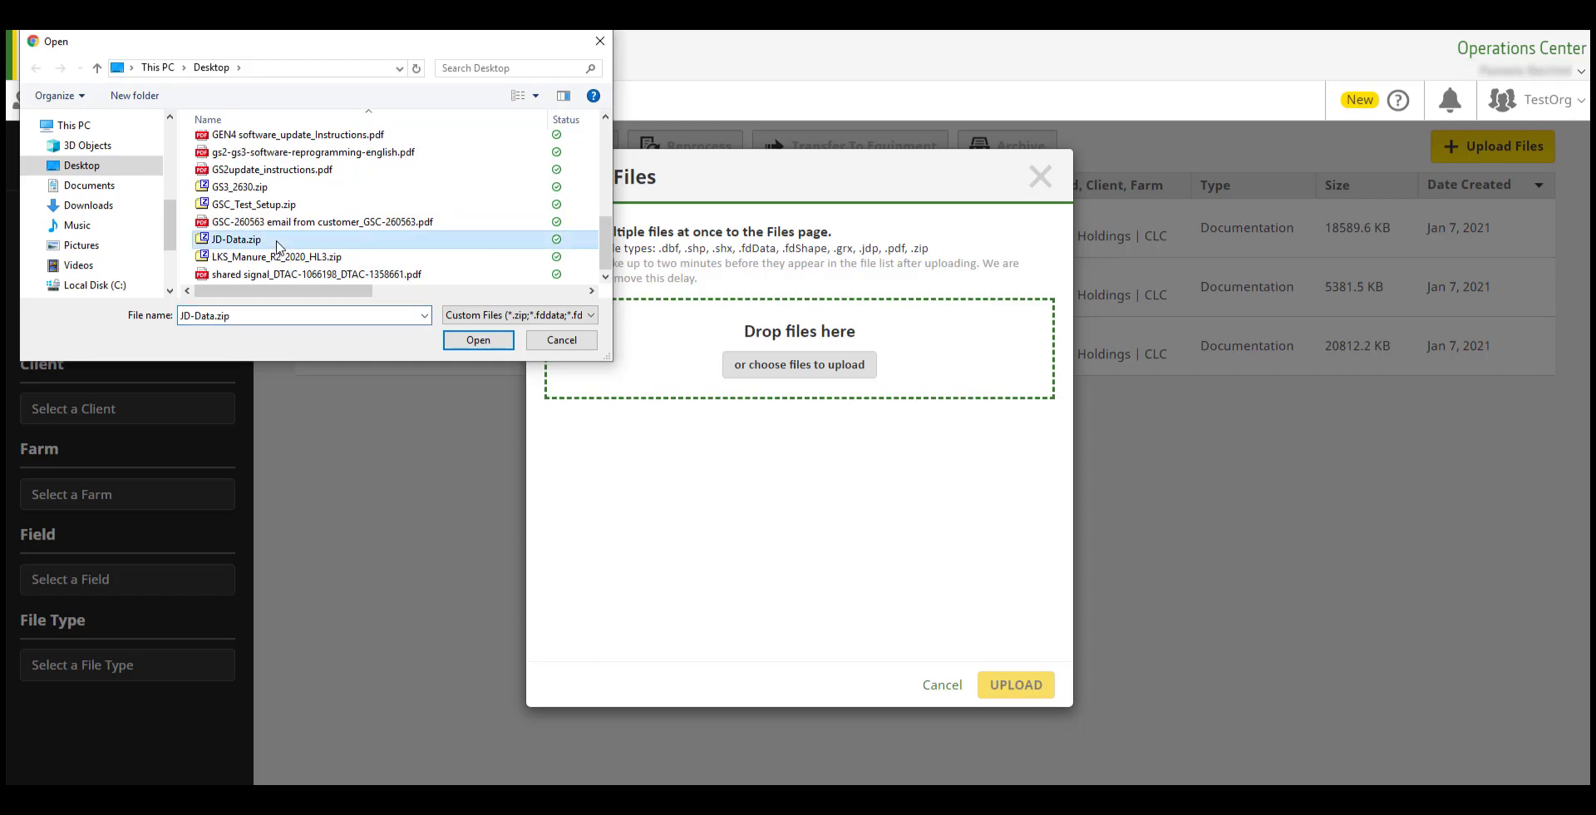
{"action": "left_click", "coordinate": [478, 340]}
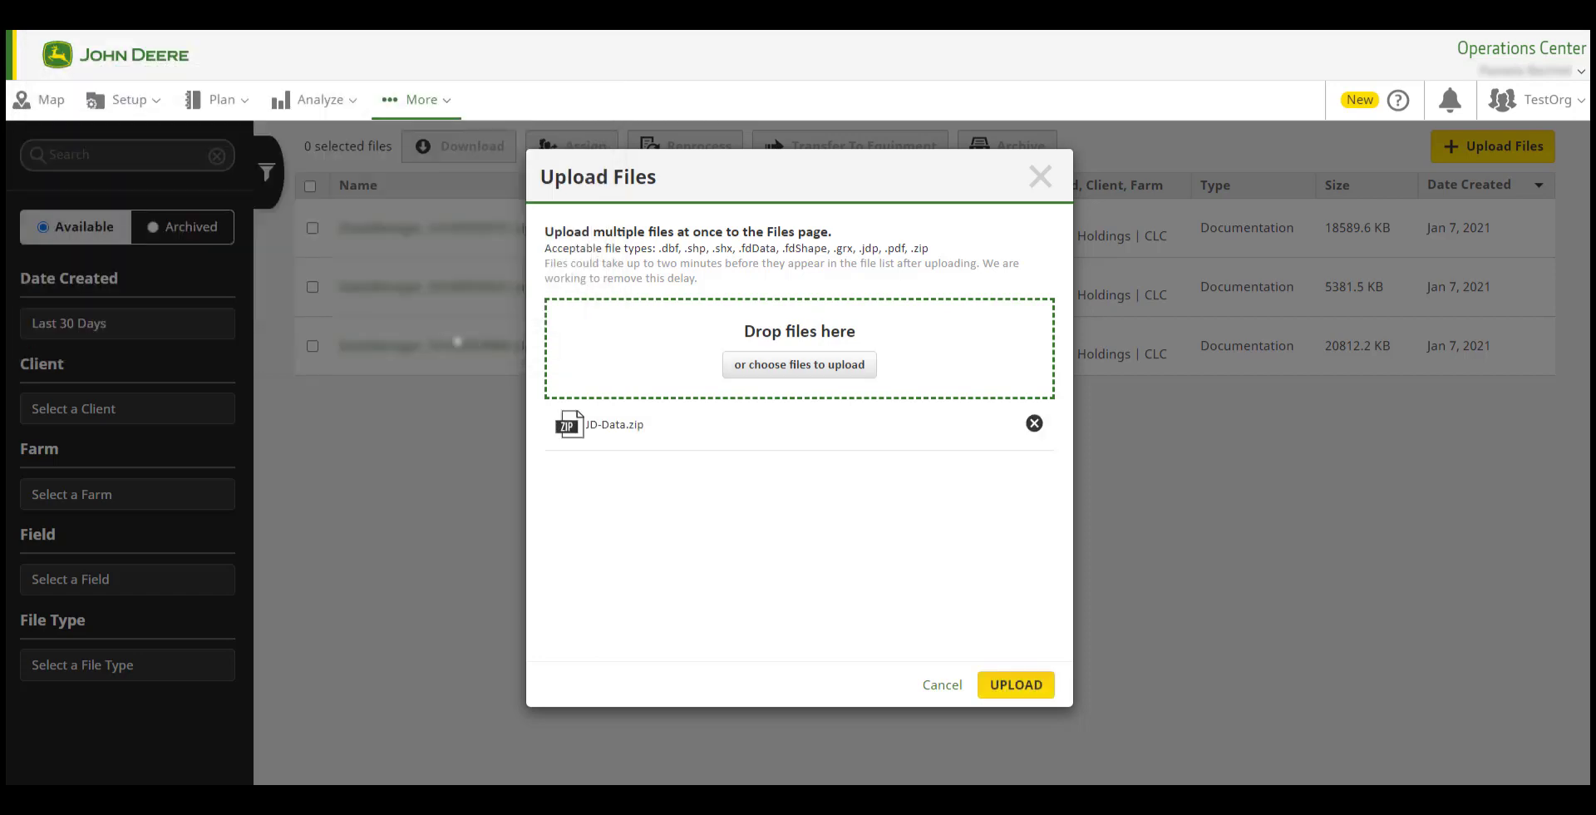
{"action": "left_click", "coordinate": [1016, 687]}
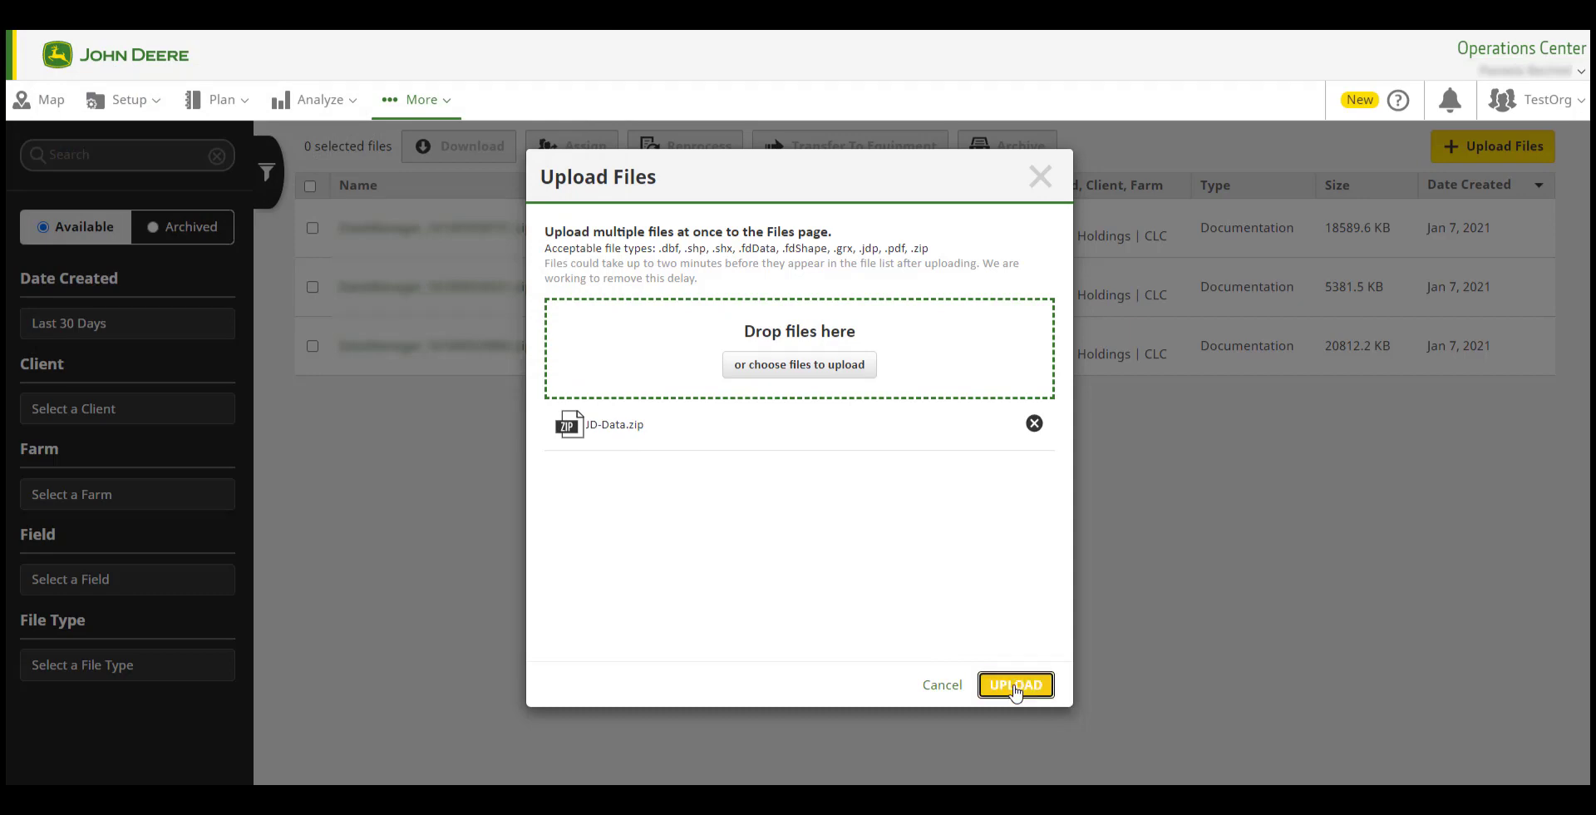